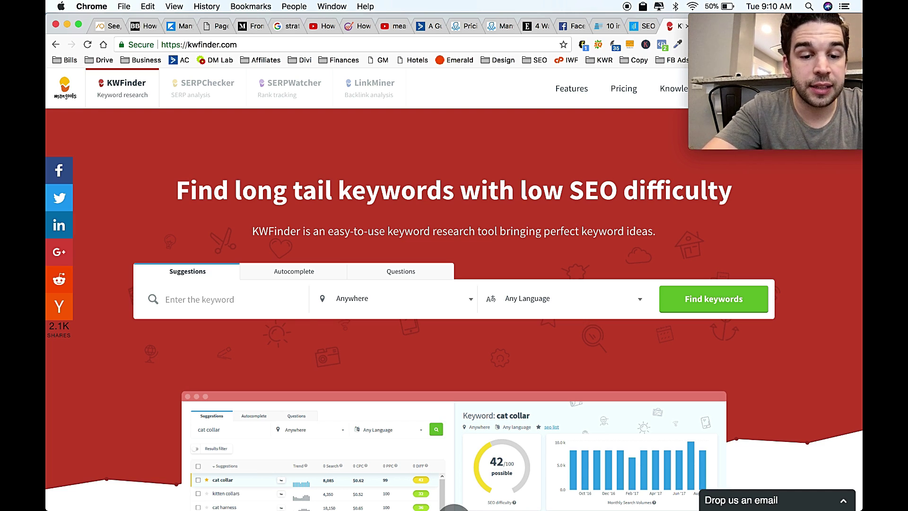
Search for keyword suggestions for "radon testing atlanta" with location Anywhere and Any Language
type("radon testing atla")
key("BackSpace")
key("BackSpace")
type("lanta")
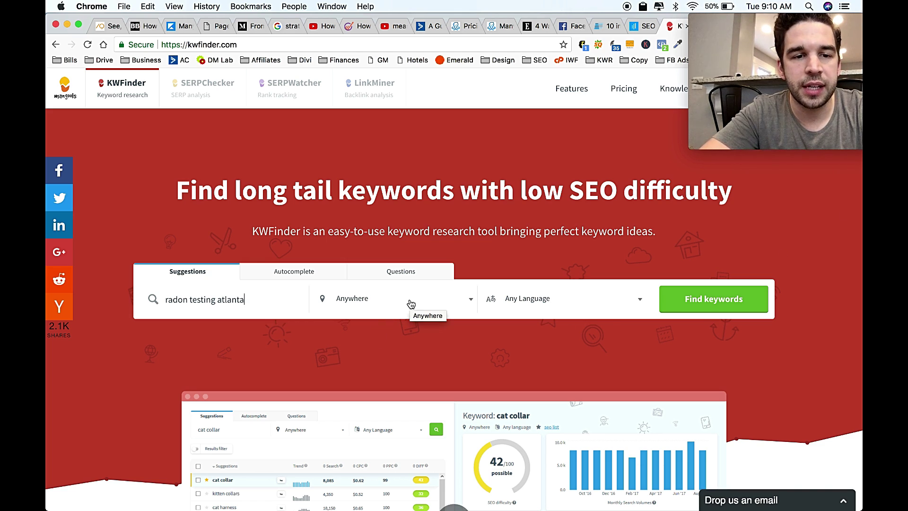
left_click(704, 304)
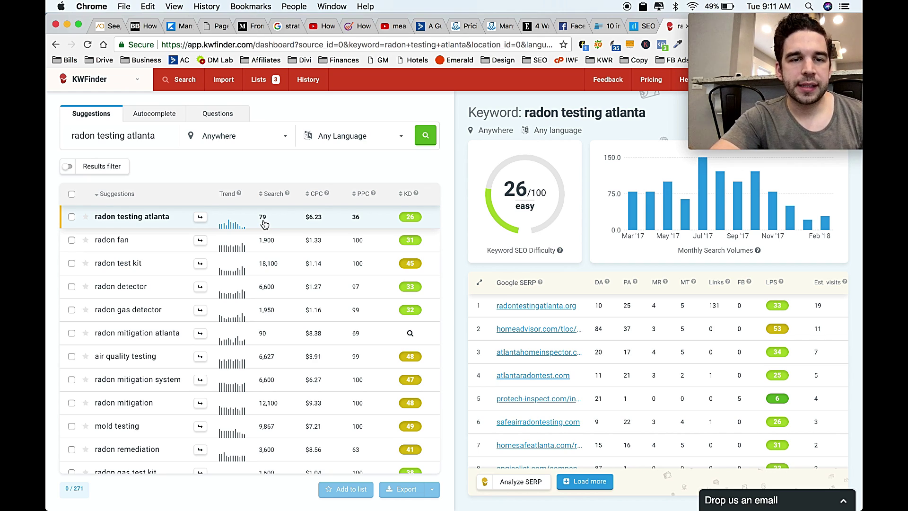
Review the suggestion metrics and load the keyword difficulty for "radon mitigation atlanta"
mouse_move(321, 201)
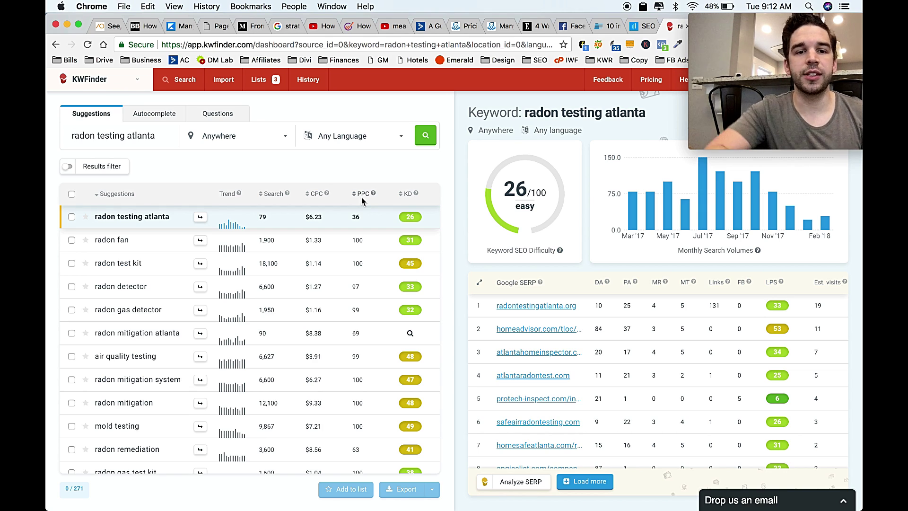
mouse_move(367, 198)
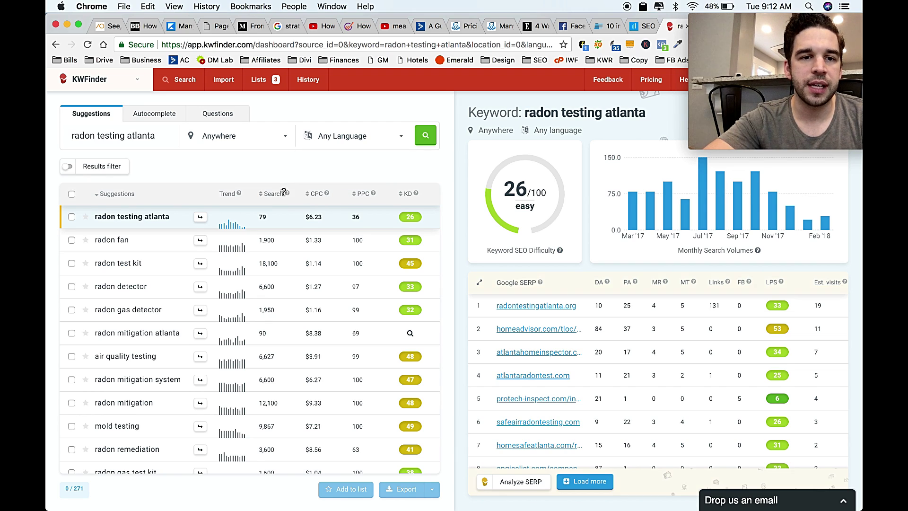
mouse_move(418, 185)
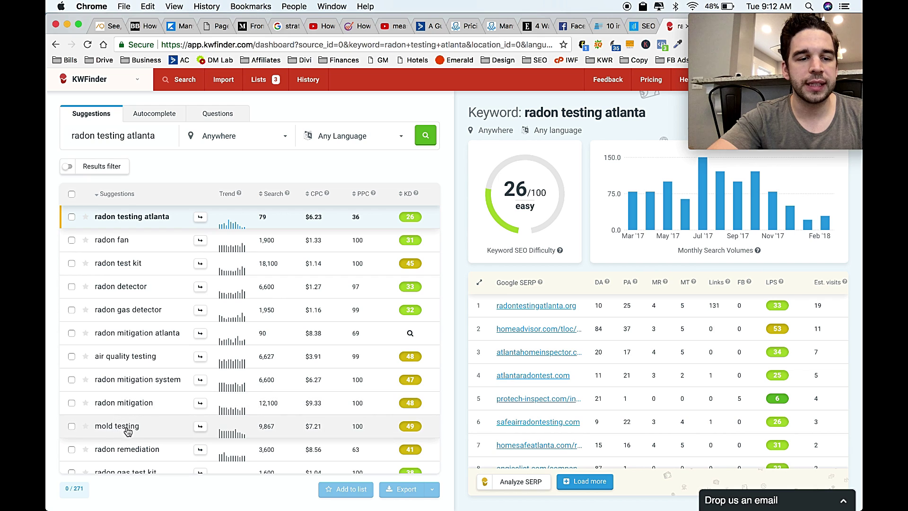
scroll(163, 316, "down", 5)
scroll(164, 316, "up", 1)
scroll(164, 316, "up", 5)
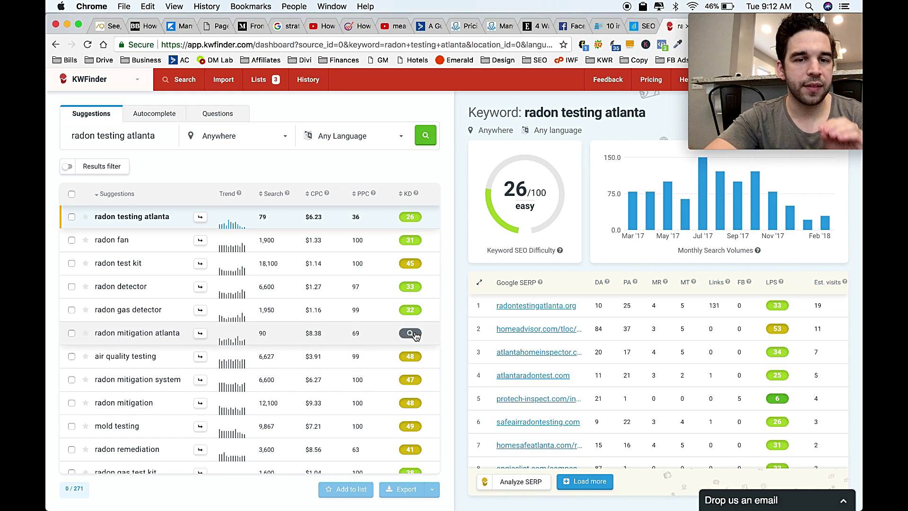
left_click(389, 337)
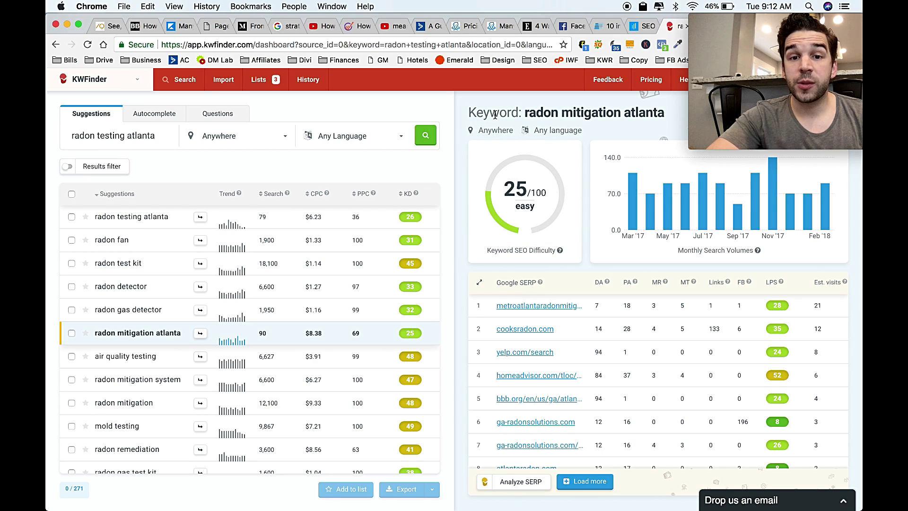
Examine the SEO difficulty scale, the ranking Google results and their estimated visits for "radon mitigation atlanta"
mouse_move(630, 207)
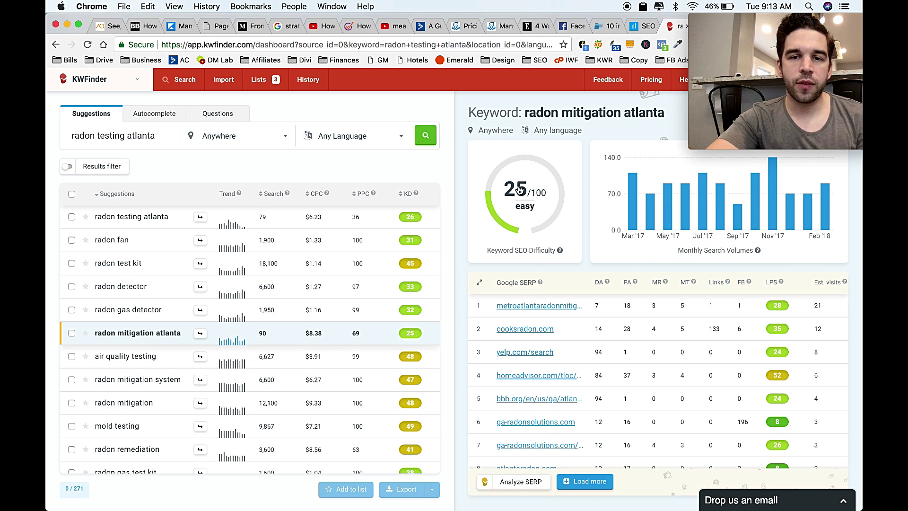
mouse_move(542, 260)
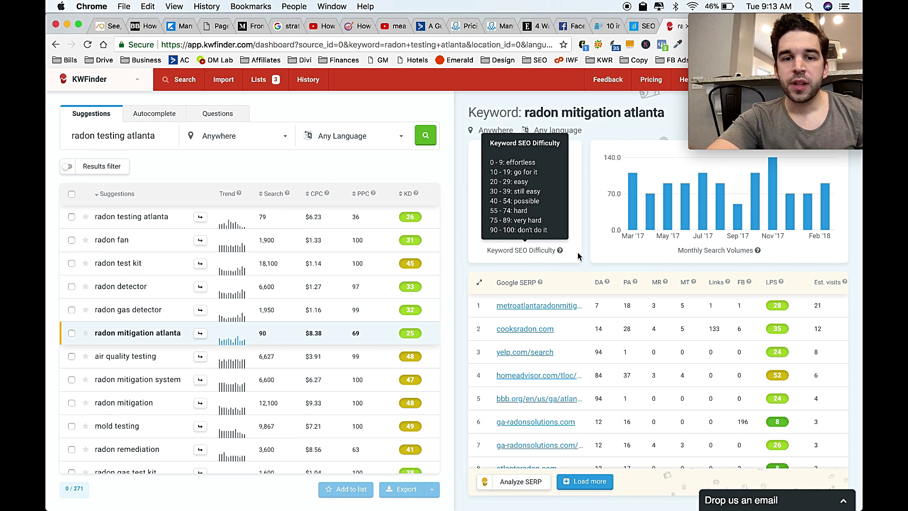
scroll(668, 382, "down", 3)
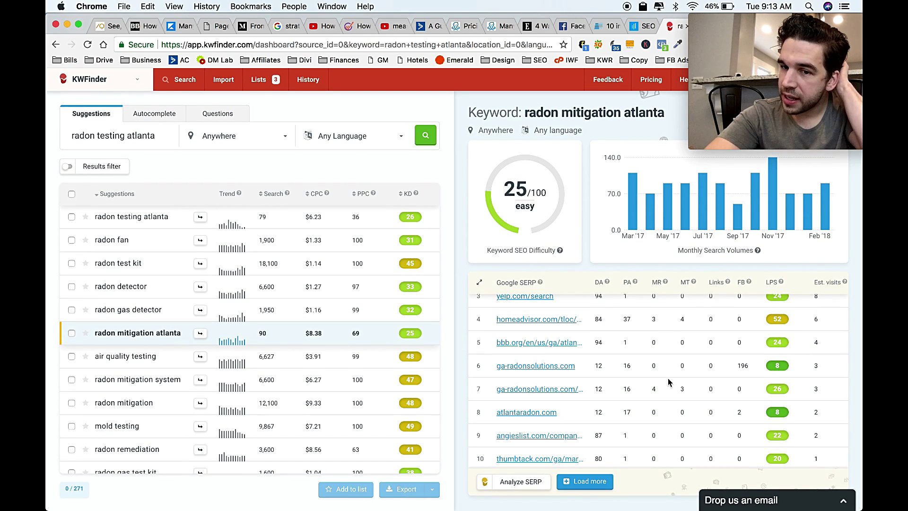
scroll(668, 382, "up", 3)
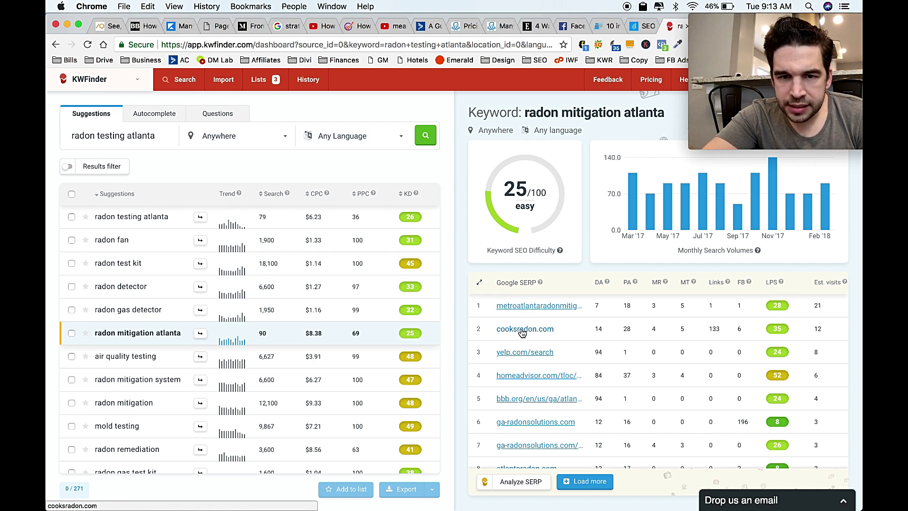
scroll(525, 386, "down", 2)
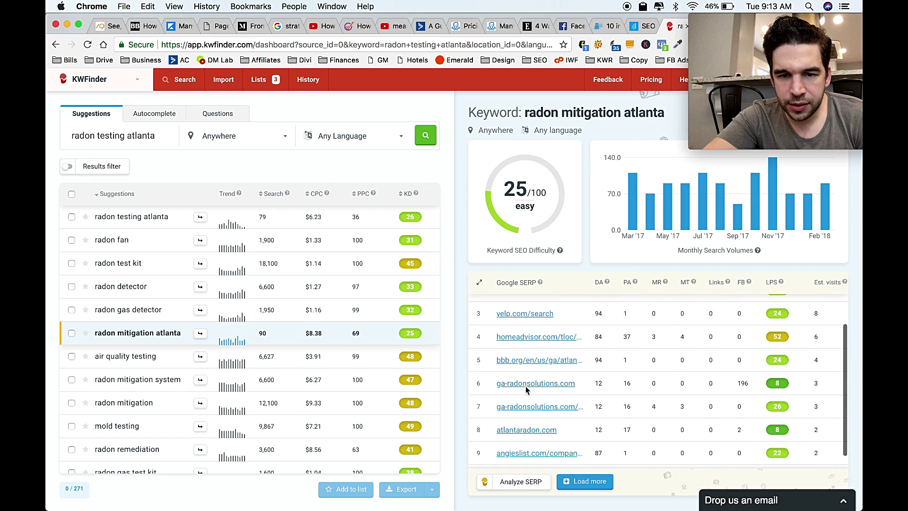
scroll(526, 386, "up", 2)
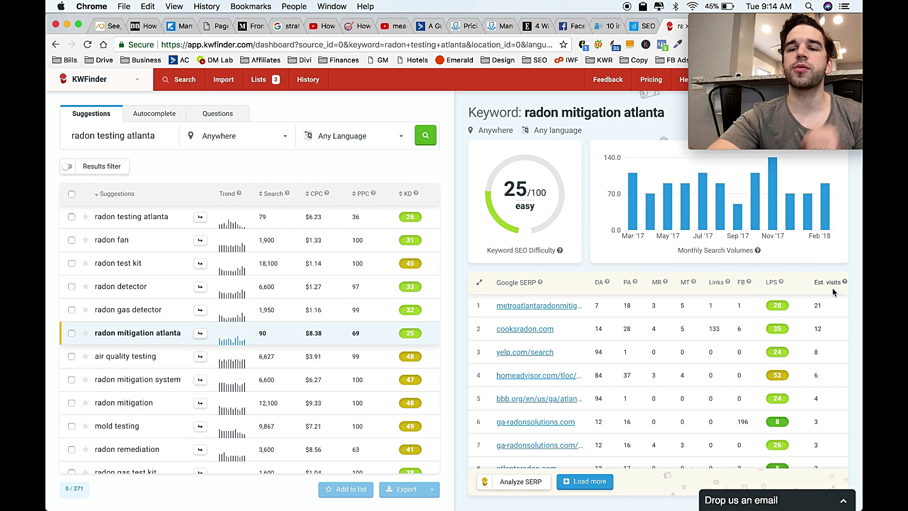
mouse_move(833, 282)
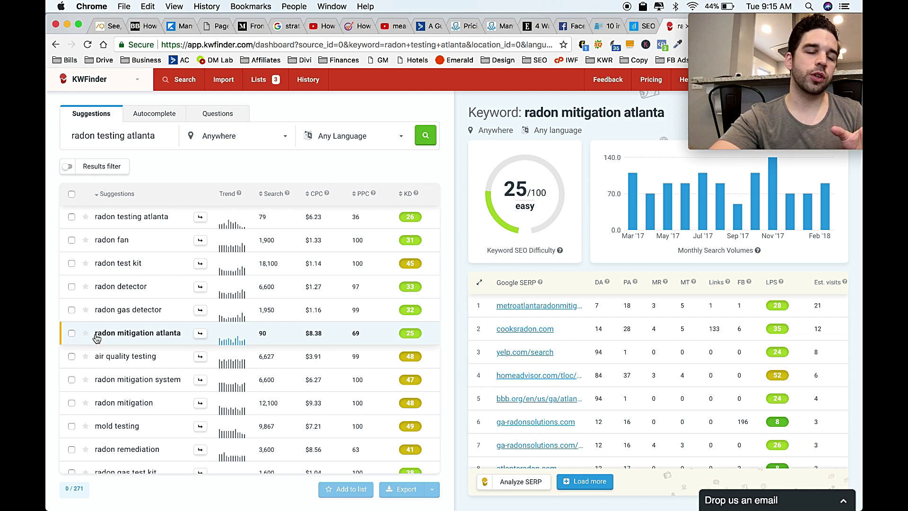
Select "radon mitigation atlanta", "air quality testing" and "radon mitigation system", and view the options for adding them to a list without saving
left_click(71, 334)
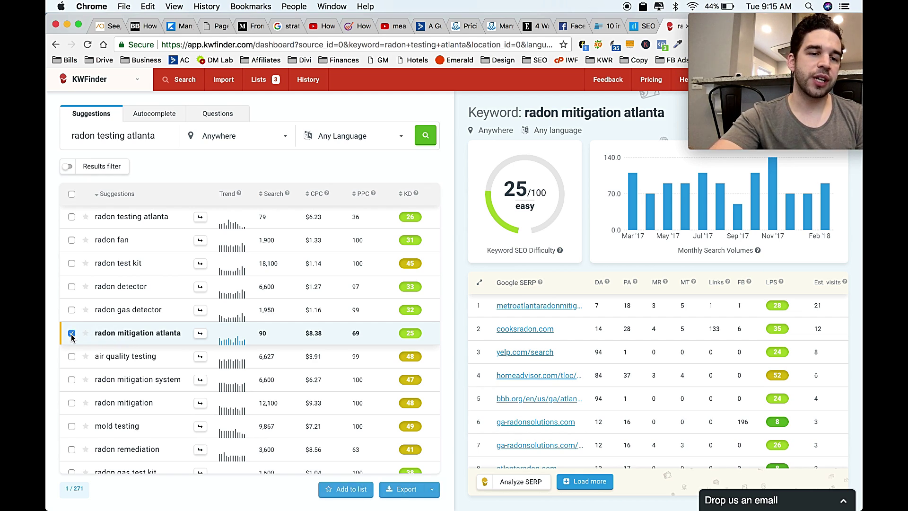
left_click(71, 356)
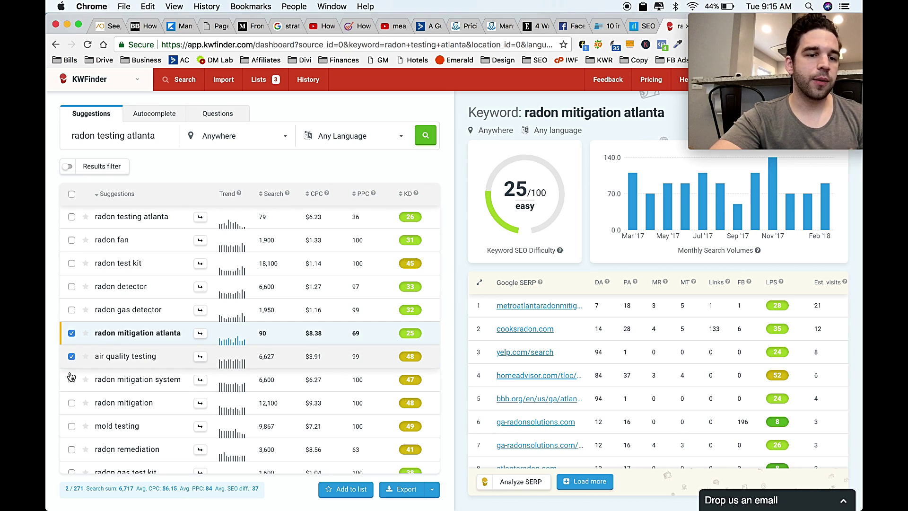
left_click(71, 379)
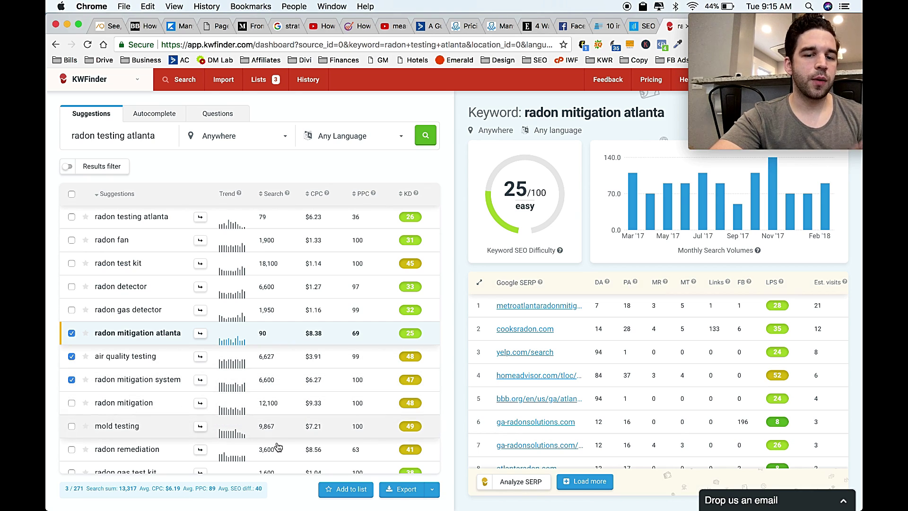
left_click(346, 489)
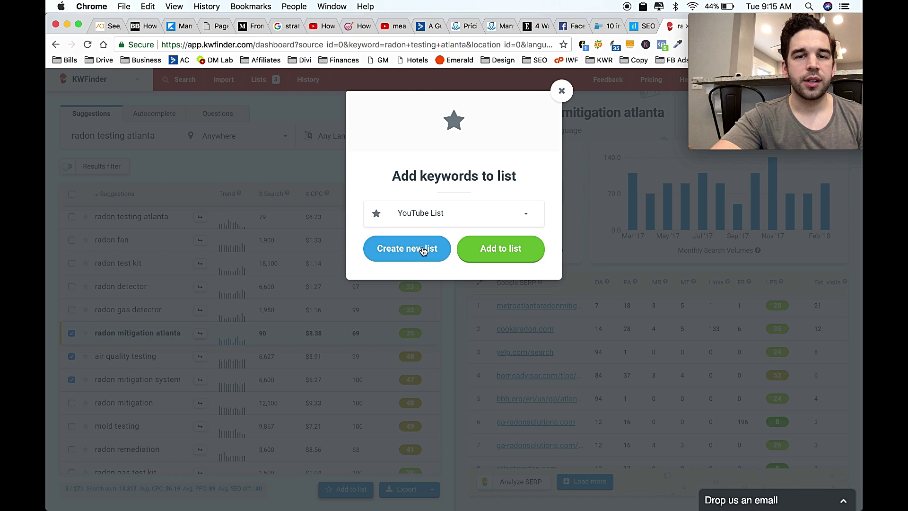
left_click(562, 90)
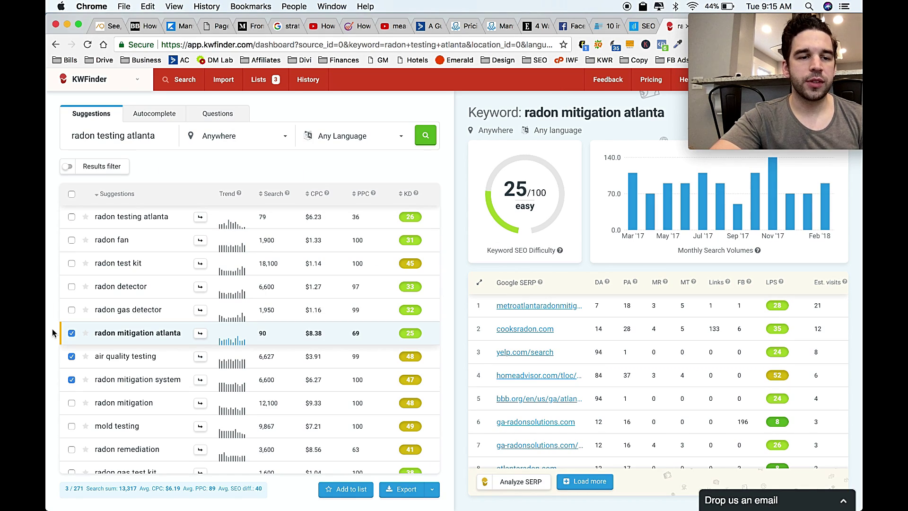
Deselect the three chosen keywords in the suggestions
left_click(71, 333)
left_click(71, 357)
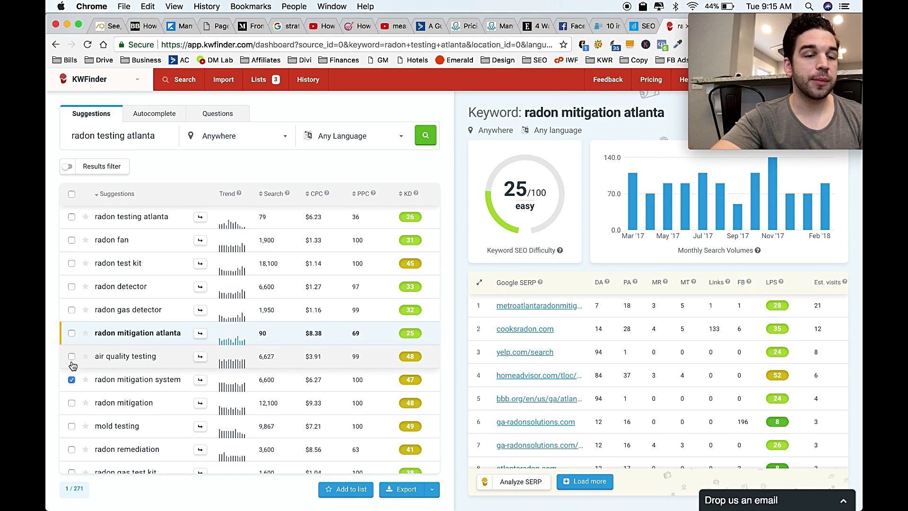
left_click(71, 380)
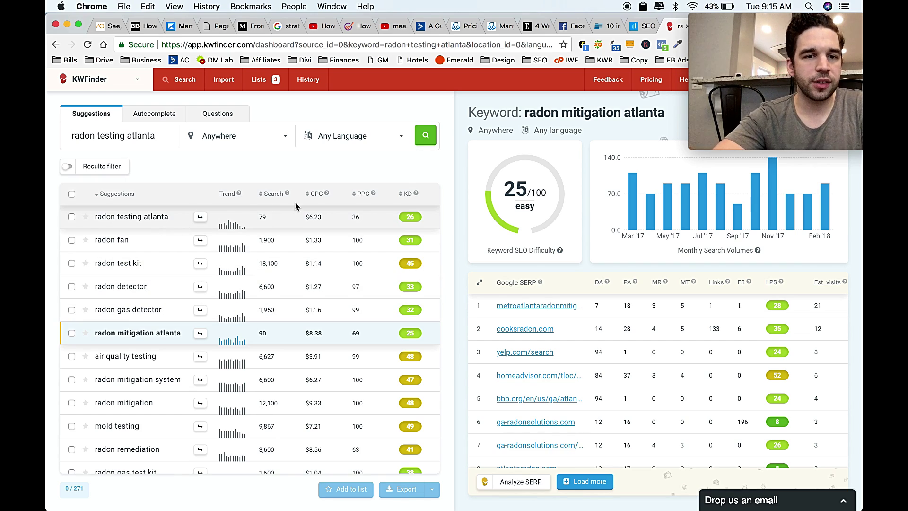
Sort the suggestions by search volume from highest to lowest and look through them for relevant radon and home inspection keywords
left_click(274, 194)
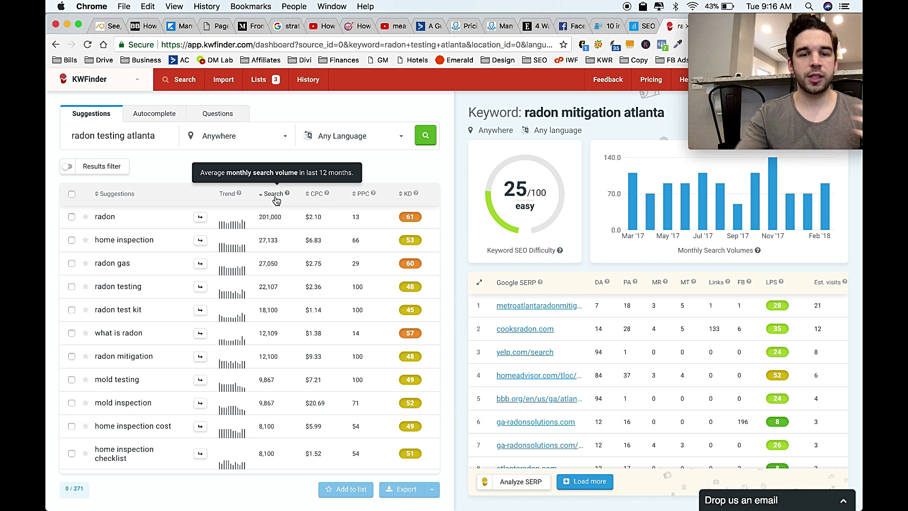
scroll(269, 349, "down", 2)
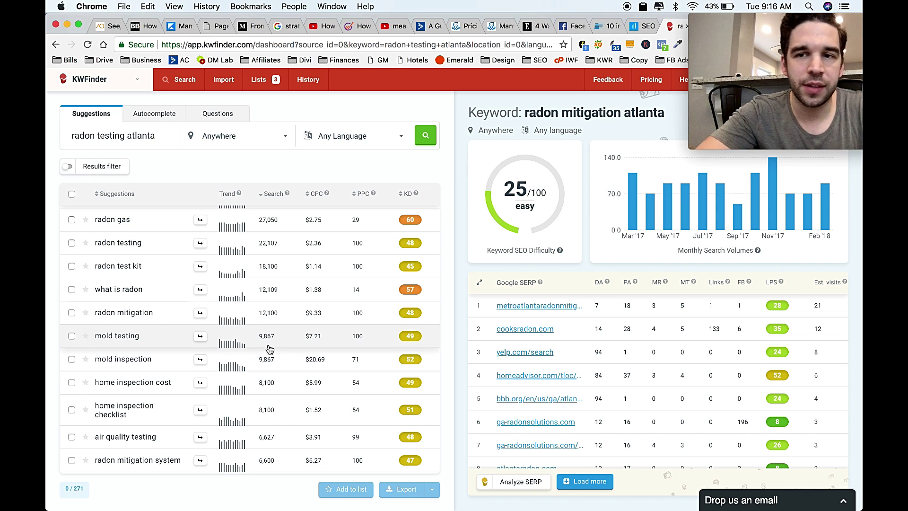
scroll(270, 349, "down", 5)
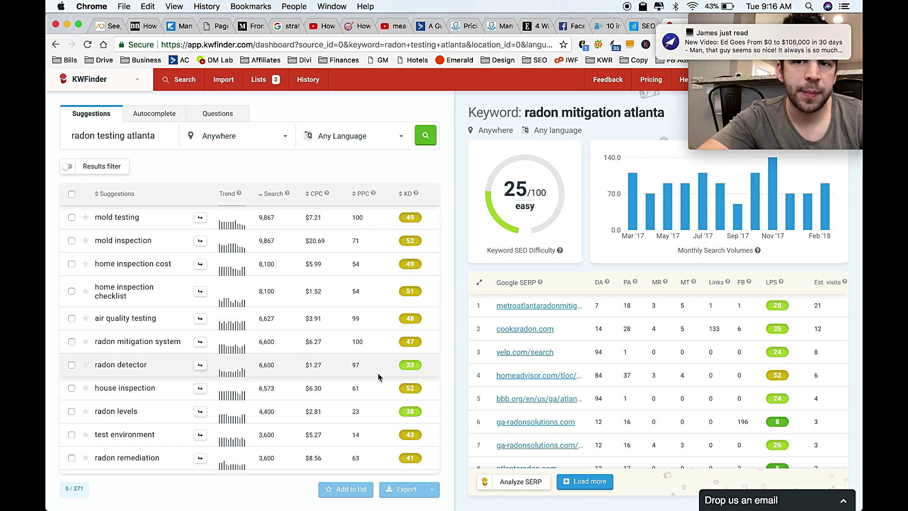
scroll(379, 376, "down", 1)
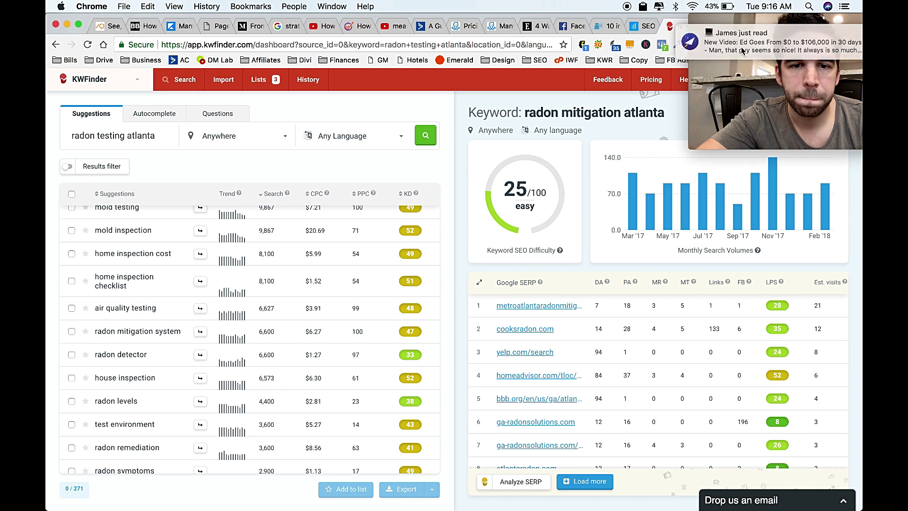
scroll(349, 310, "down", 3)
scroll(310, 335, "down", 8)
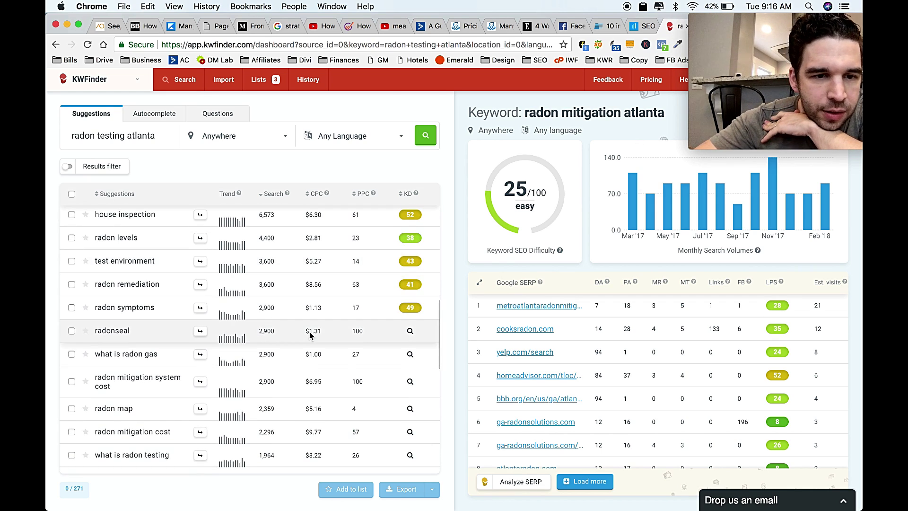
scroll(310, 335, "down", 5)
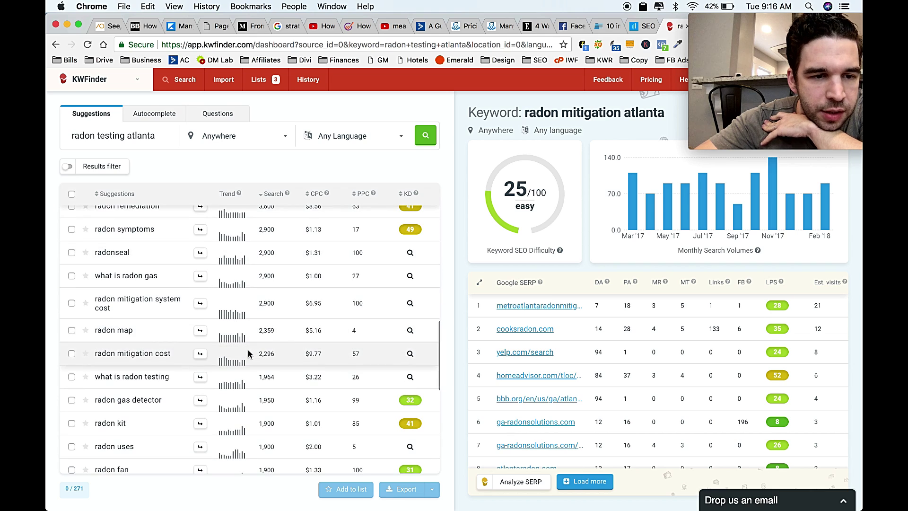
scroll(163, 415, "down", 5)
scroll(162, 413, "down", 5)
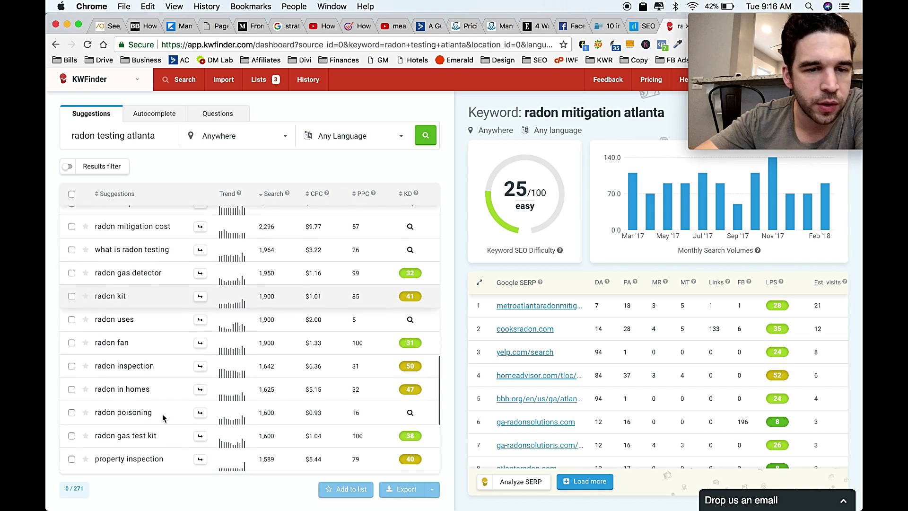
scroll(162, 413, "down", 7)
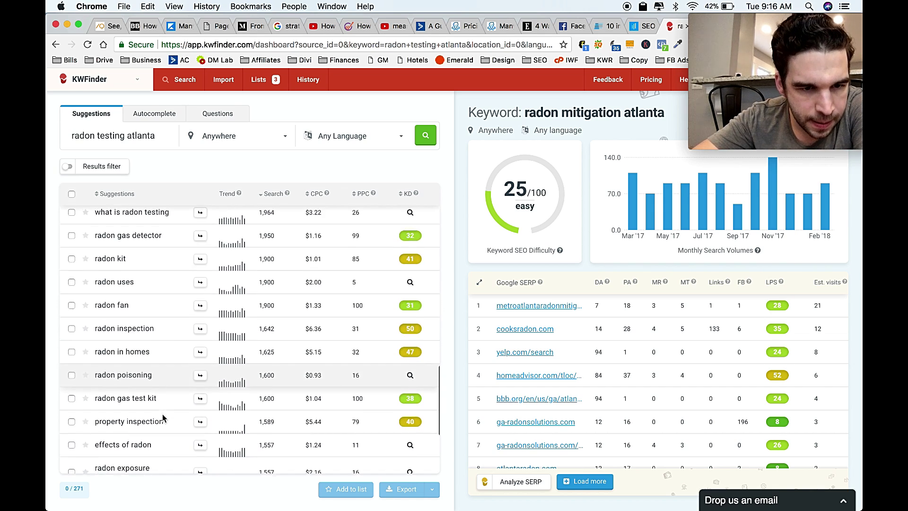
scroll(163, 413, "down", 2)
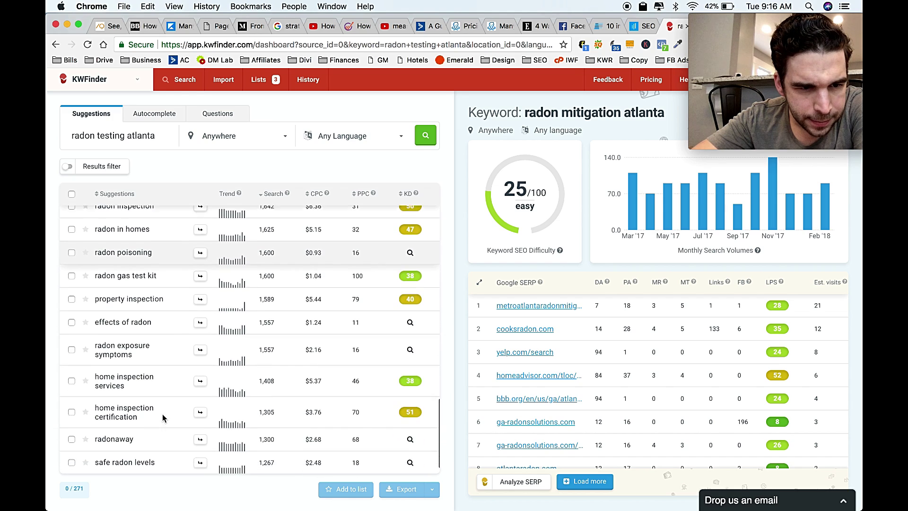
scroll(162, 414, "up", 4)
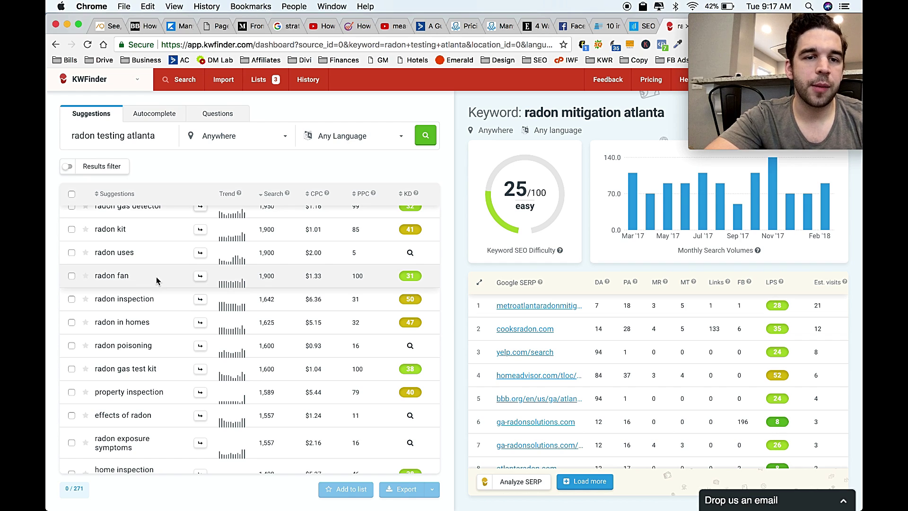
scroll(157, 280, "down", 5)
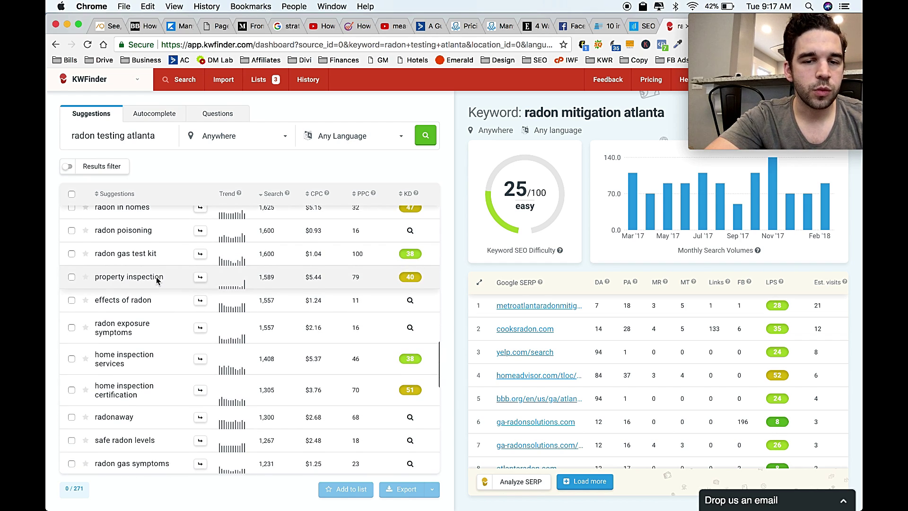
scroll(157, 279, "down", 5)
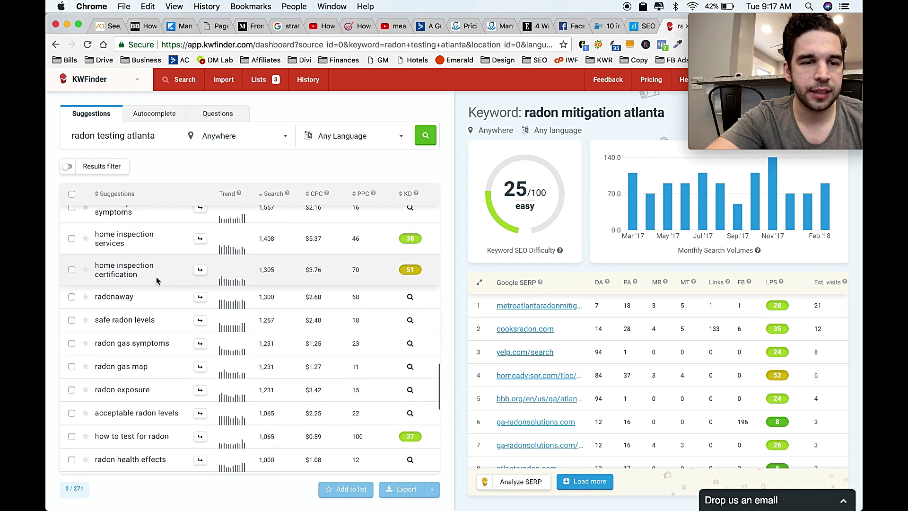
scroll(156, 279, "down", 5)
scroll(156, 279, "down", 4)
scroll(157, 281, "down", 10)
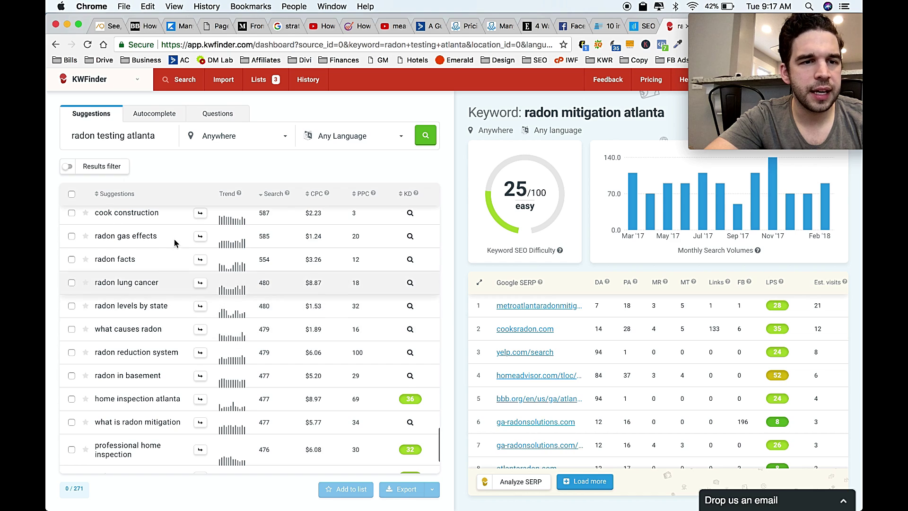
Sort the keyword list back into its original suggestion order
left_click(117, 194)
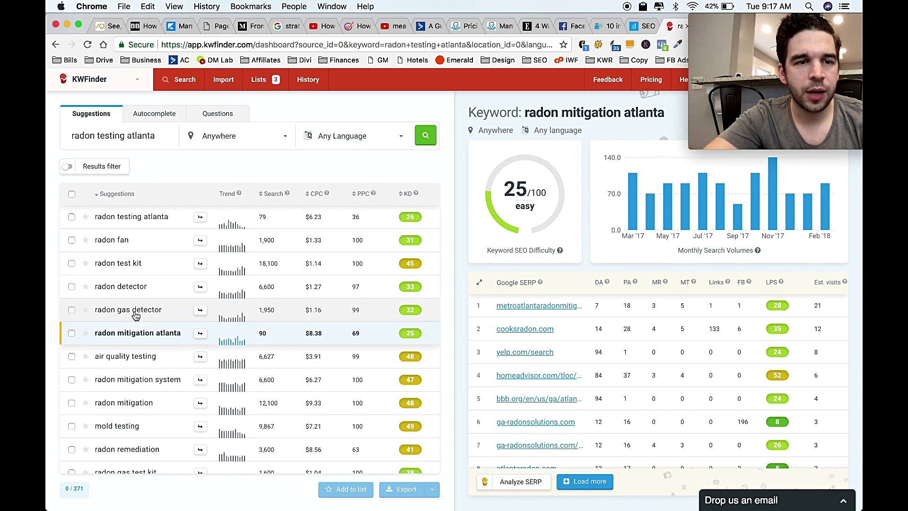
Add the keyword "radon testing atlanta" to a new list named "Radon Keywords"
left_click(154, 136)
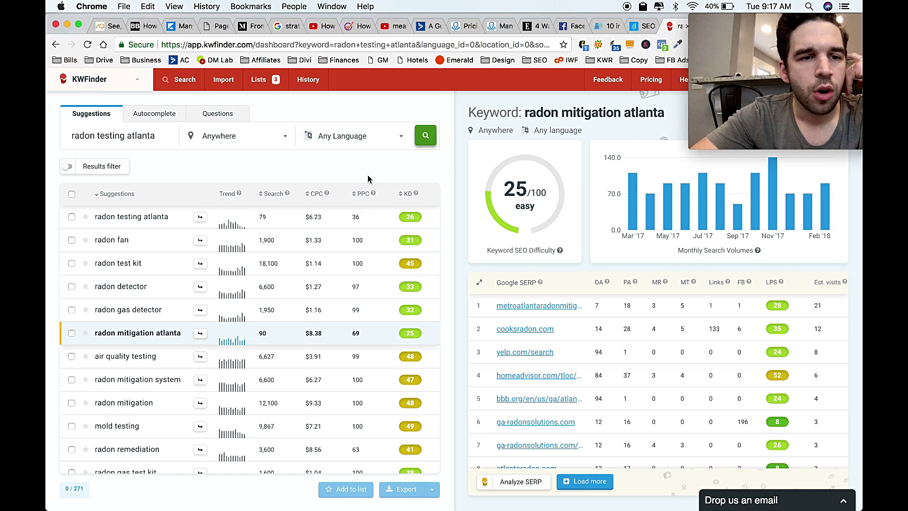
left_click(273, 218)
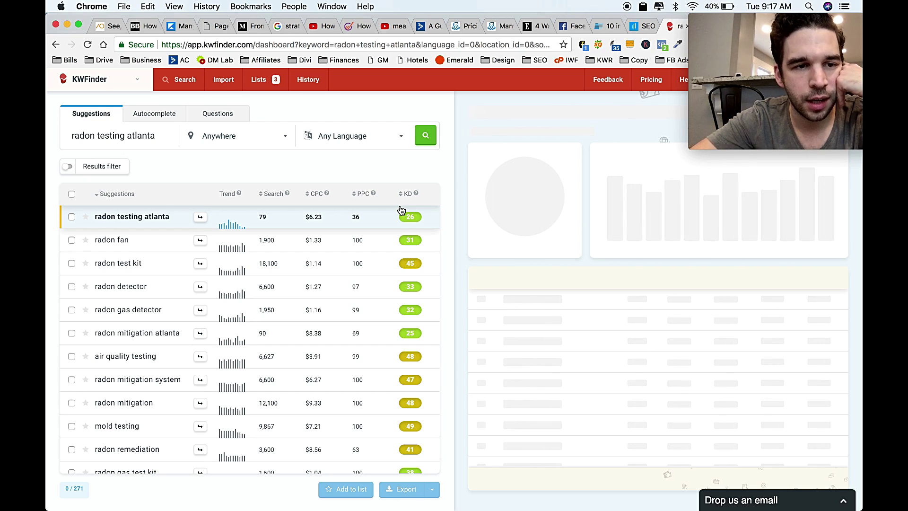
left_click(71, 218)
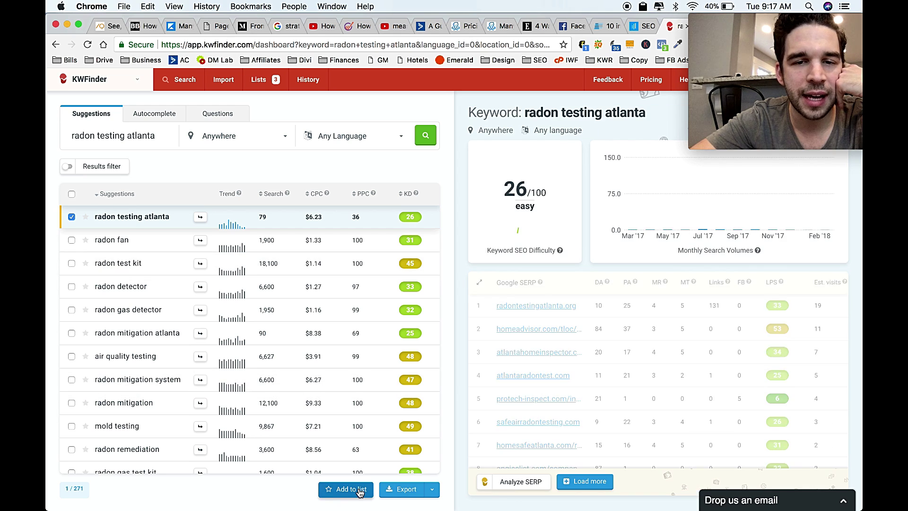
left_click(359, 492)
left_click(425, 248)
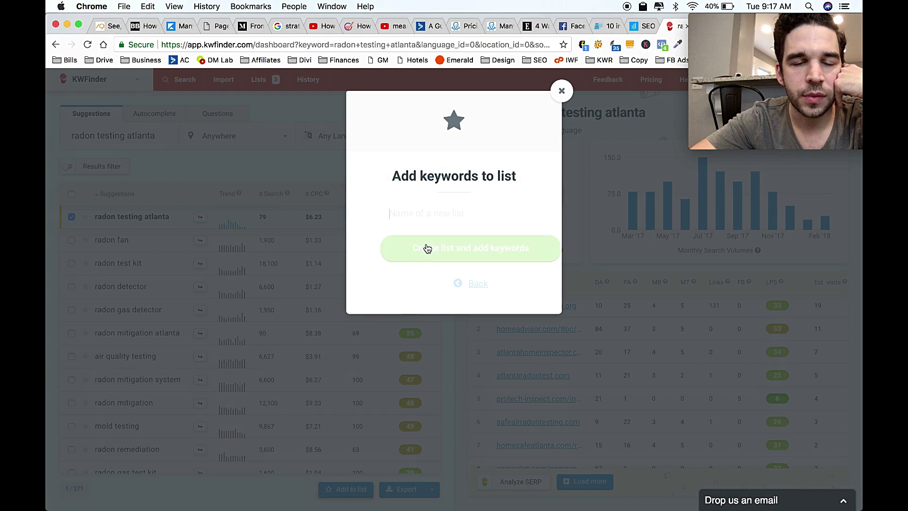
type("Radon Keywords")
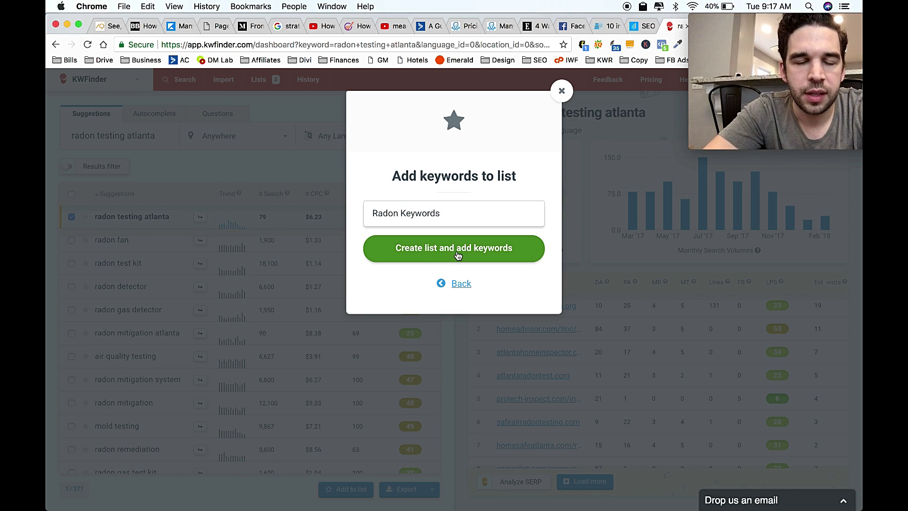
left_click(457, 255)
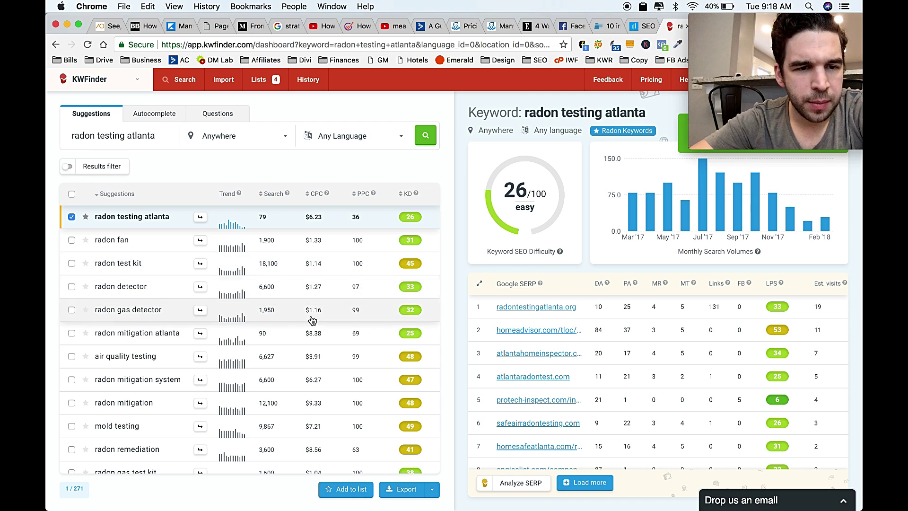
Also select "radon mitigation atlanta" and "atlanta radon" in the suggestions, and load the difficulty and search results for "atlanta radon"
left_click(72, 334)
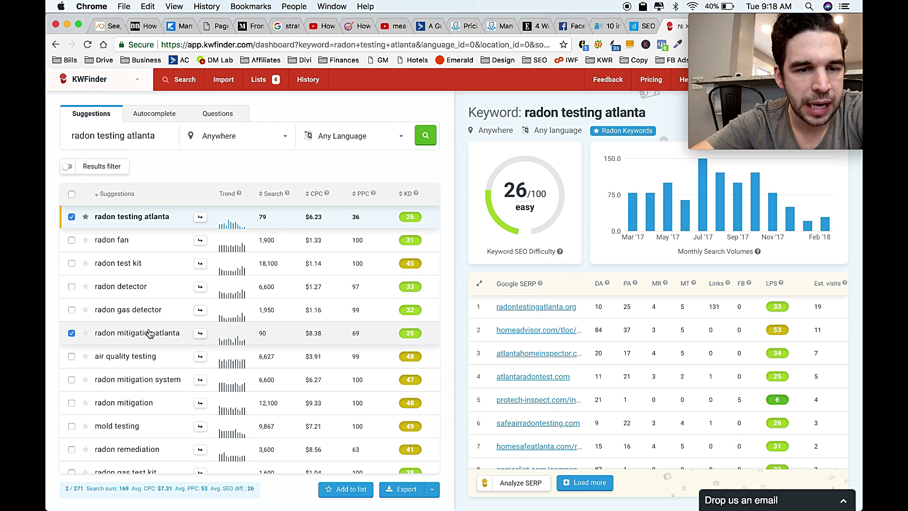
scroll(149, 334, "down", 5)
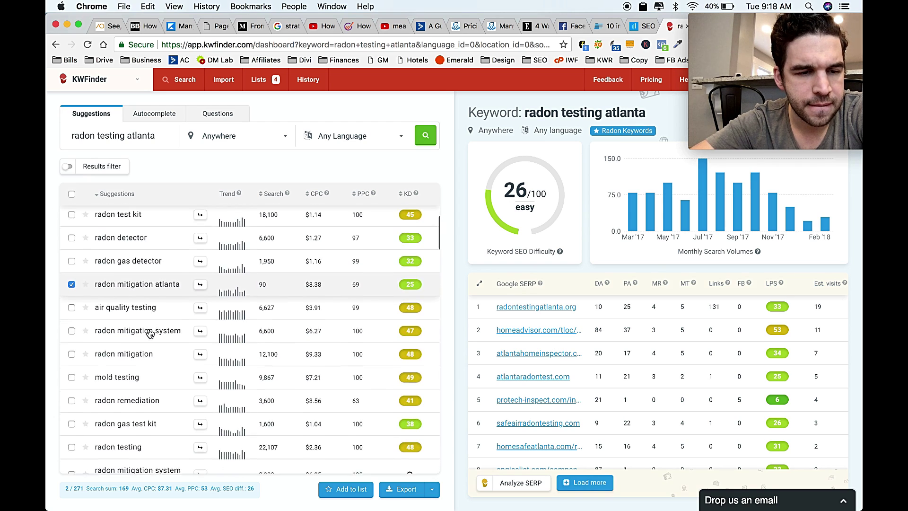
scroll(149, 334, "down", 4)
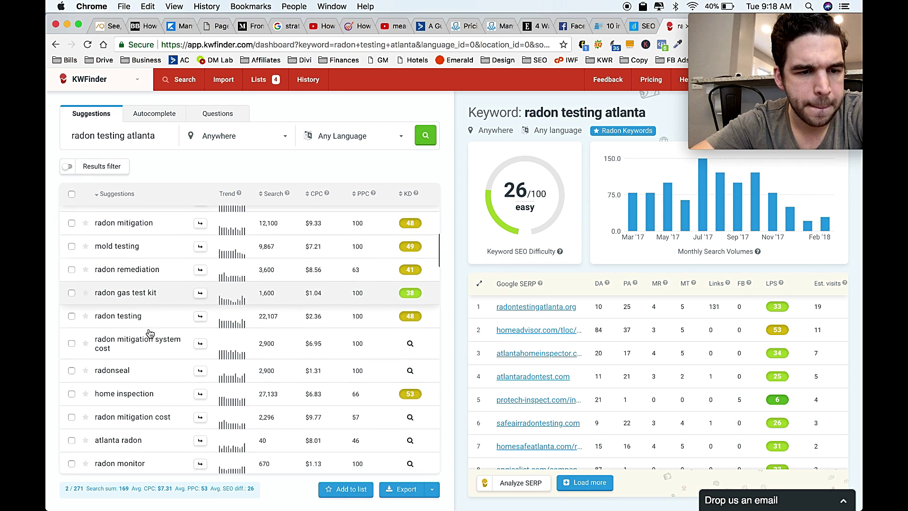
scroll(150, 333, "down", 1)
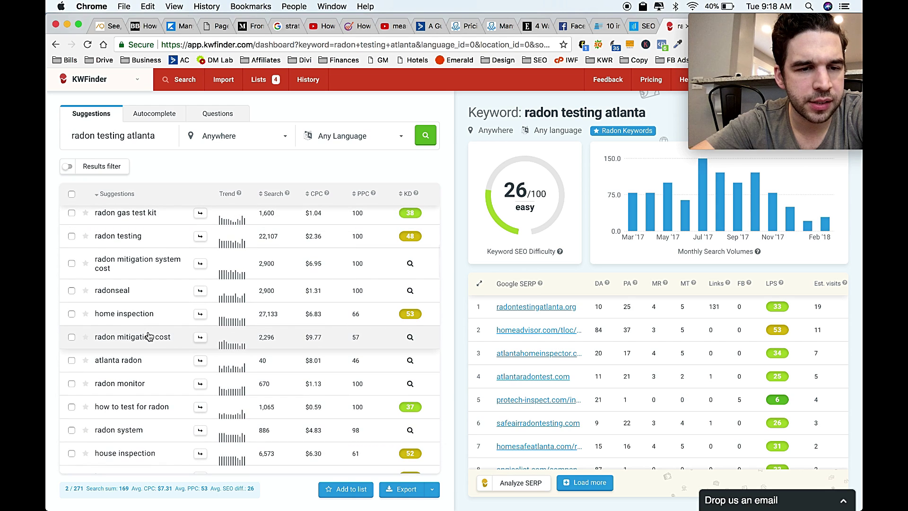
left_click(148, 363)
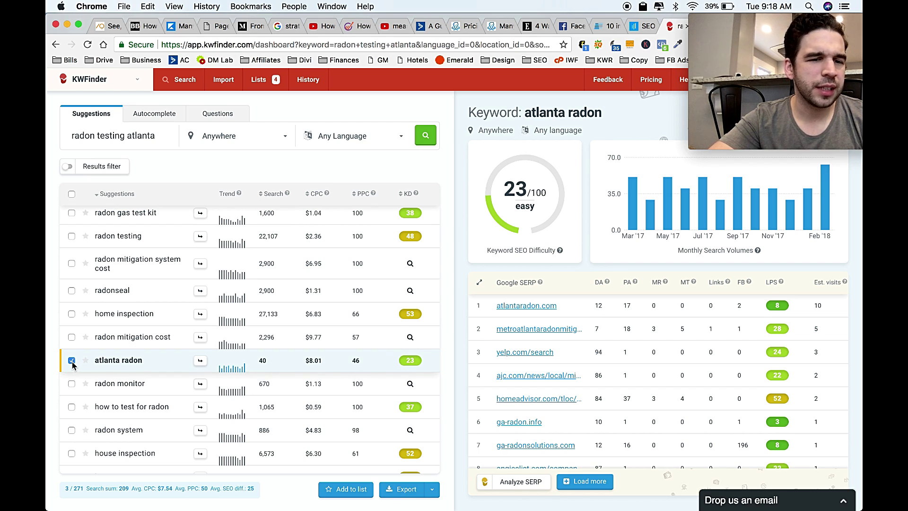
Look through the suggestions below "atlanta radon" for local keywords, and view the available search locations without changing the location
scroll(72, 364, "down", 3)
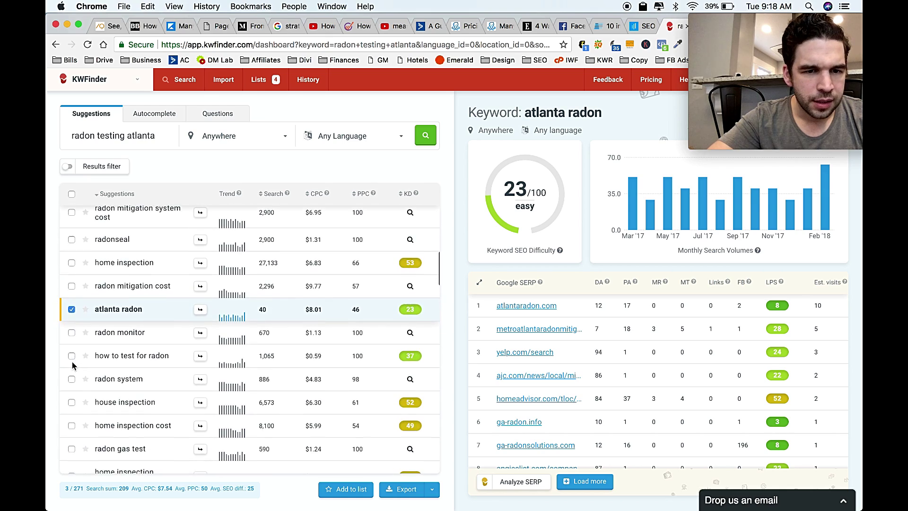
scroll(73, 364, "down", 3)
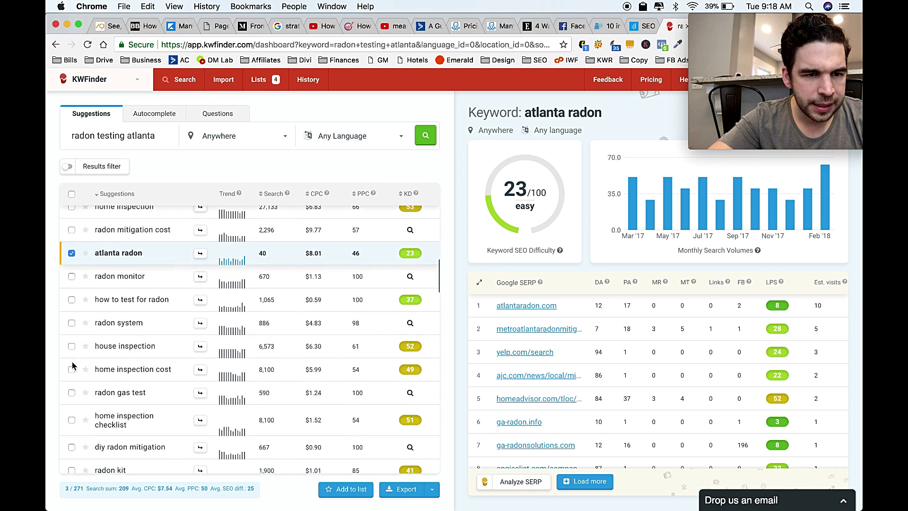
scroll(73, 364, "down", 4)
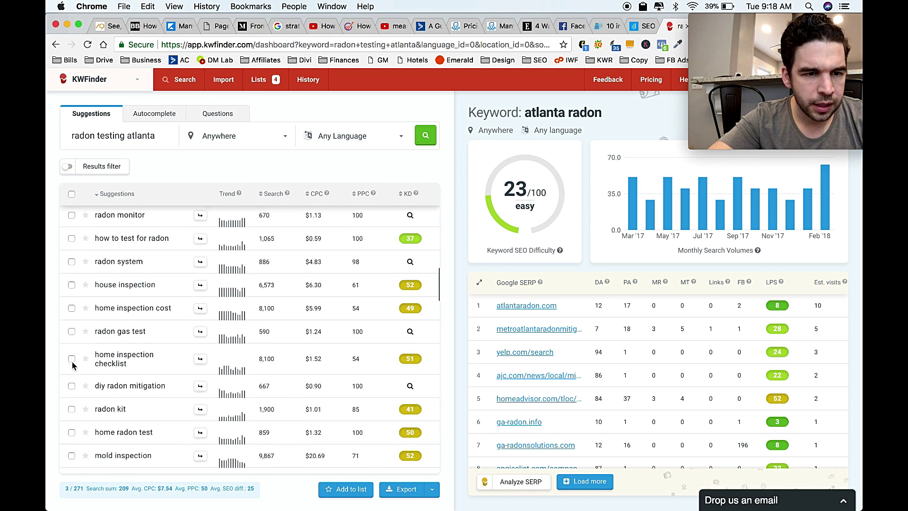
scroll(73, 365, "down", 3)
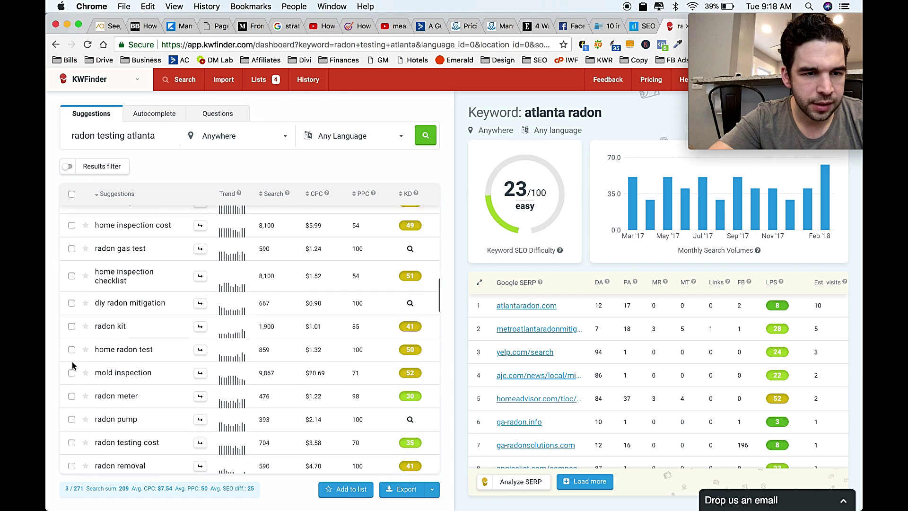
scroll(73, 365, "down", 2)
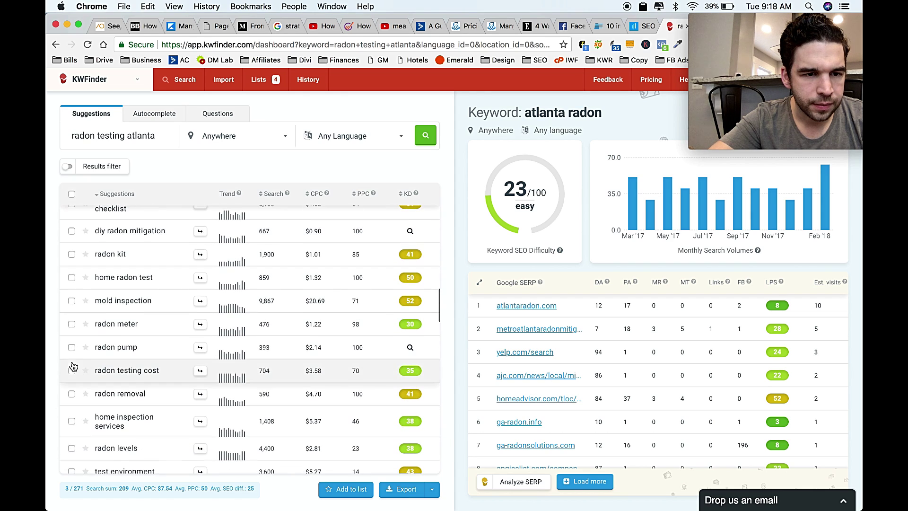
scroll(73, 365, "down", 5)
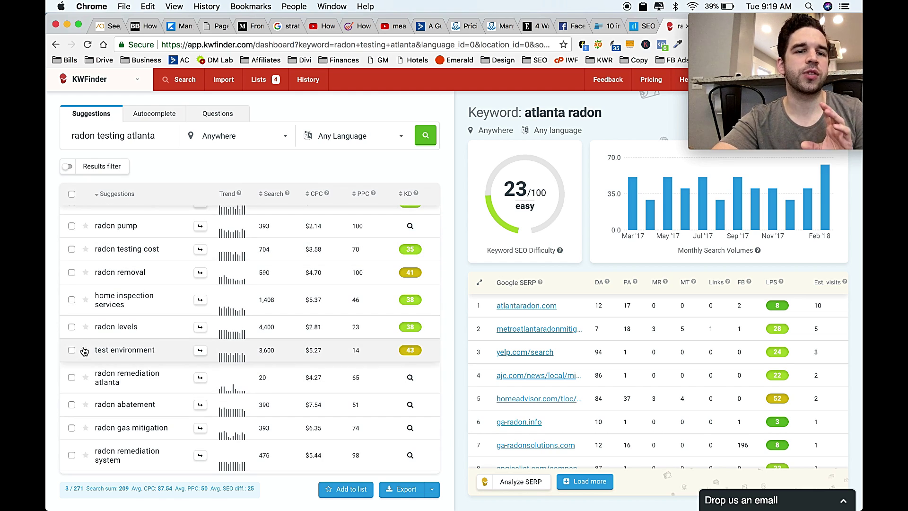
left_click(287, 140)
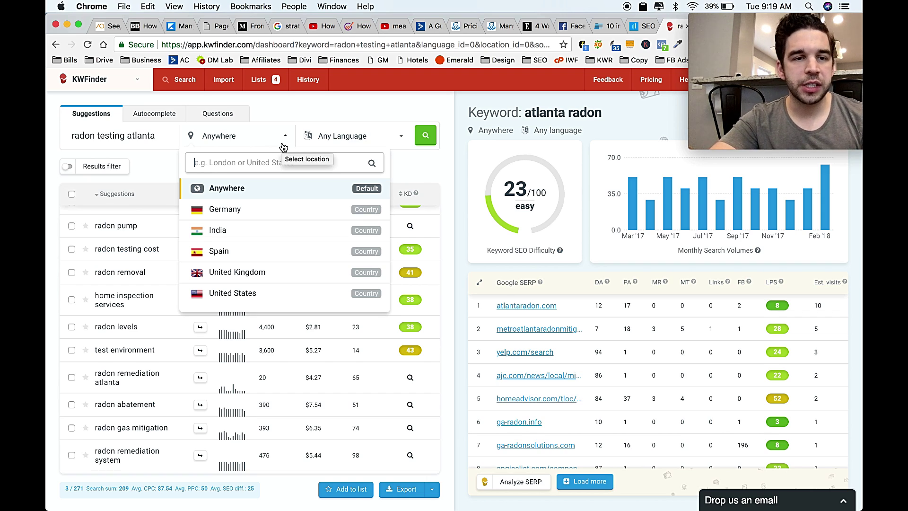
left_click(157, 168)
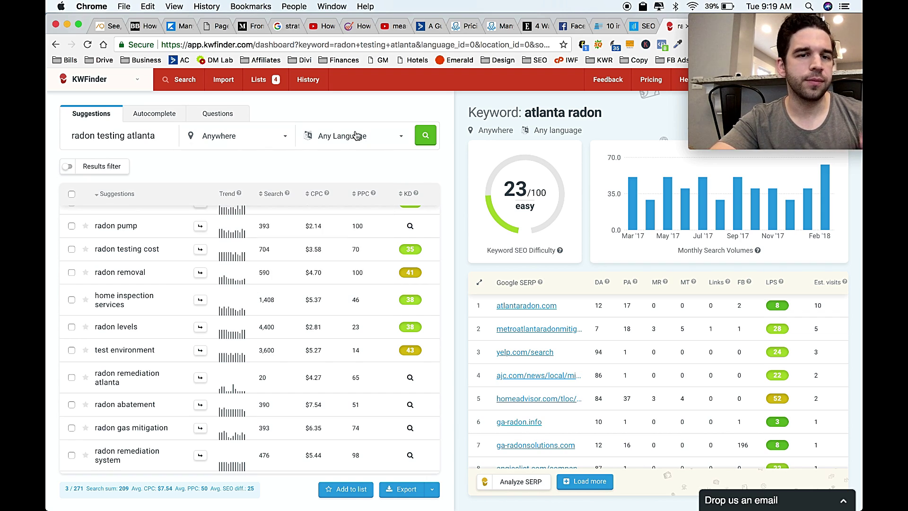
Look through the remaining suggestions for relevant keywords and run a new keyword search for "radon mitigation system installation"
scroll(205, 424, "down", 5)
scroll(205, 423, "down", 3)
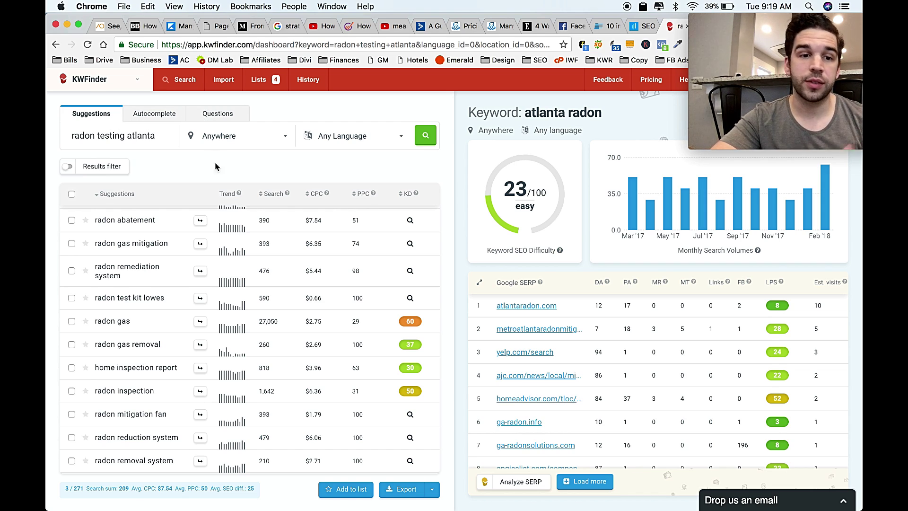
scroll(233, 230, "down", 4)
scroll(233, 231, "down", 10)
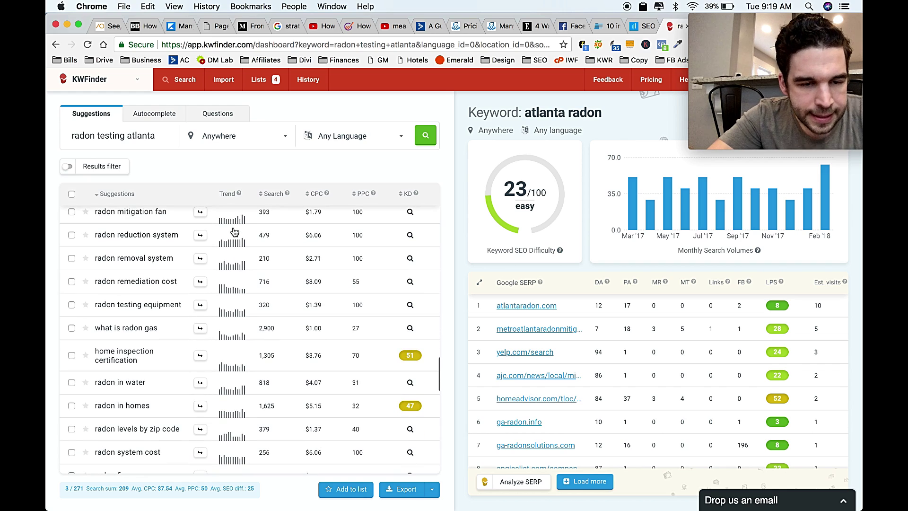
scroll(234, 231, "down", 5)
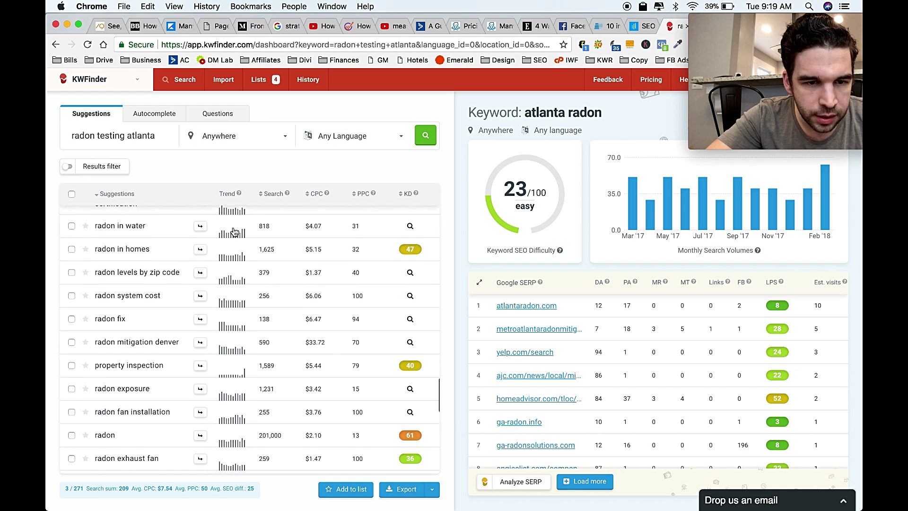
scroll(233, 230, "down", 8)
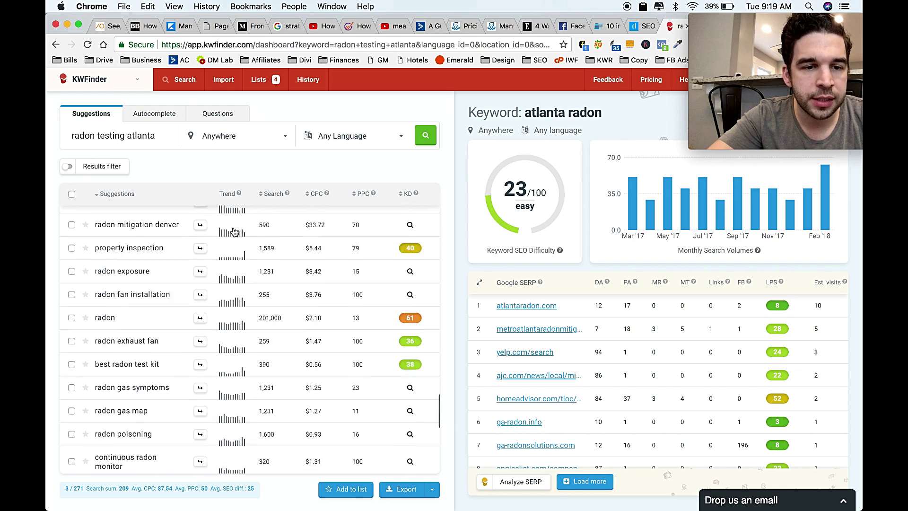
scroll(233, 230, "down", 5)
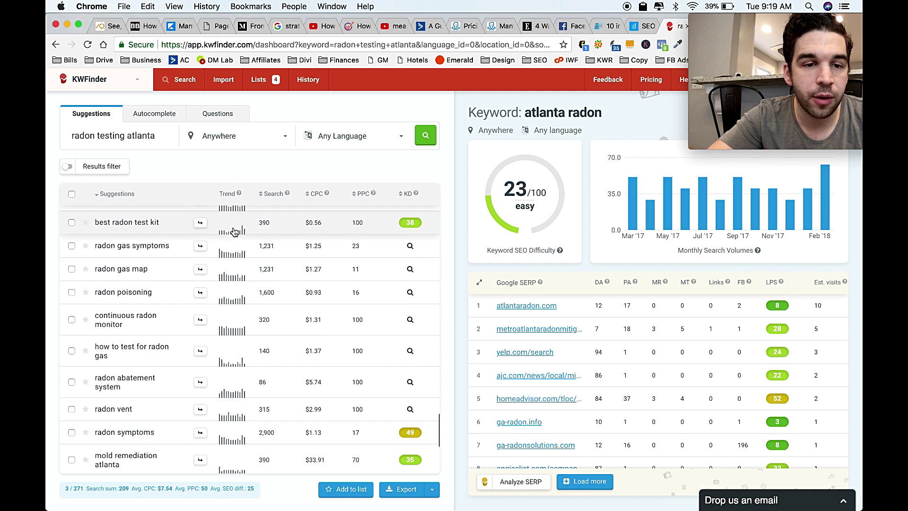
scroll(234, 230, "down", 5)
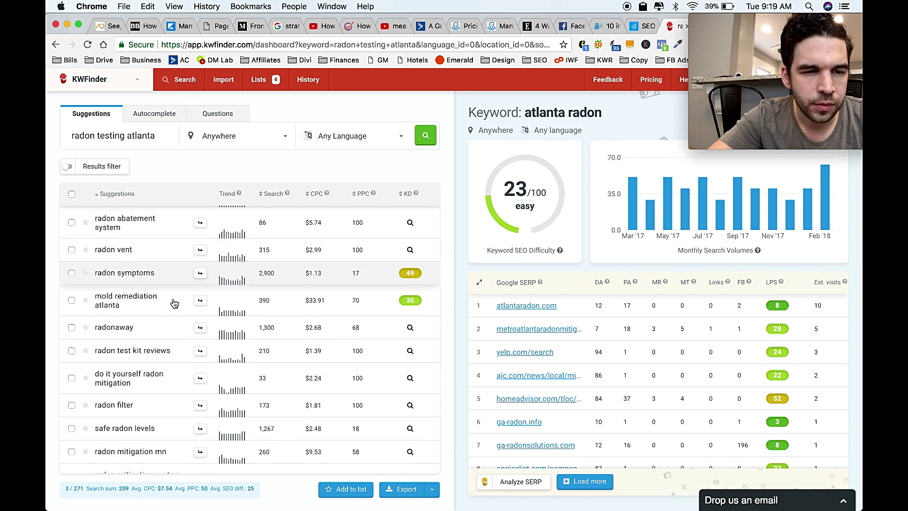
scroll(166, 317, "down", 2)
scroll(167, 320, "down", 1)
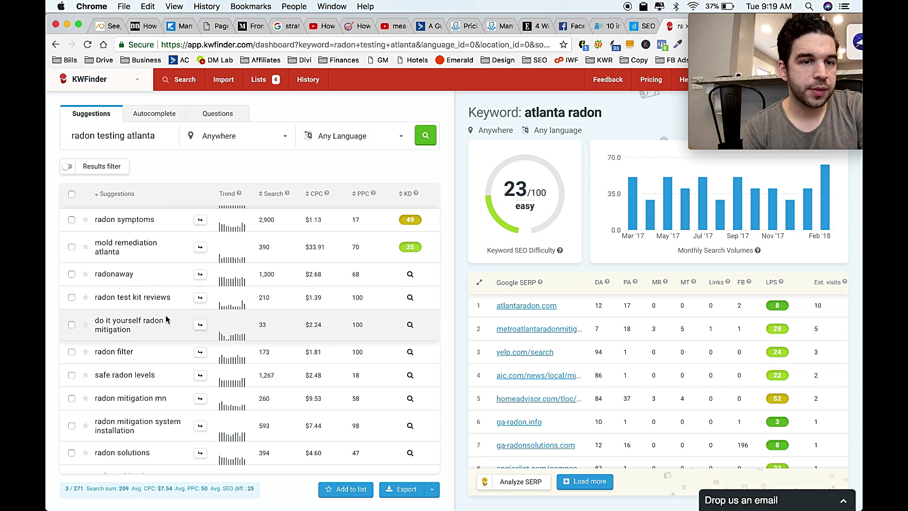
scroll(272, 336, "down", 5)
scroll(272, 336, "down", 1)
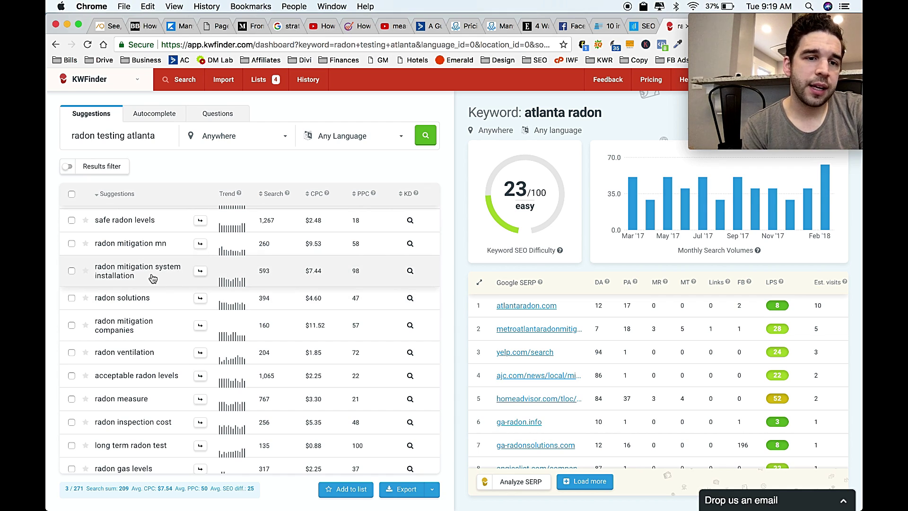
left_click(200, 272)
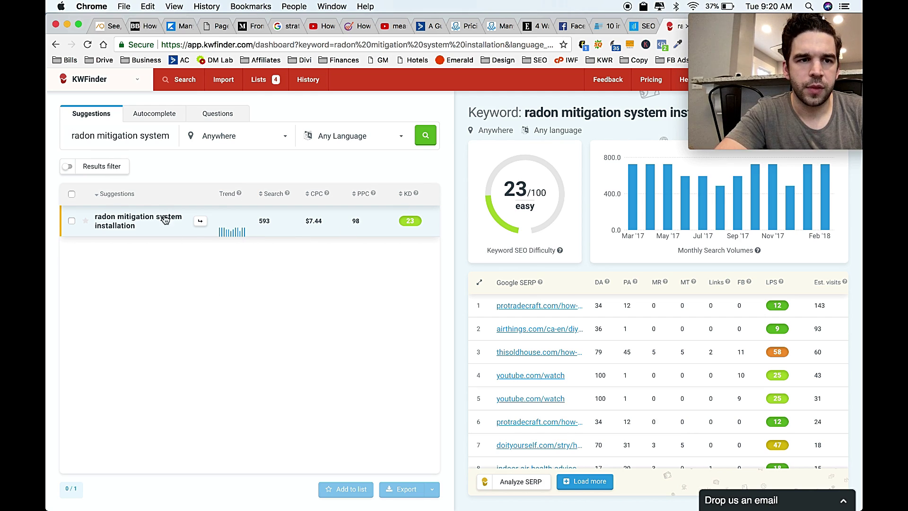
Search for suggestions for "radon testing" with the location set to the city of Atlanta, Georgia, United States
triple_click(159, 135)
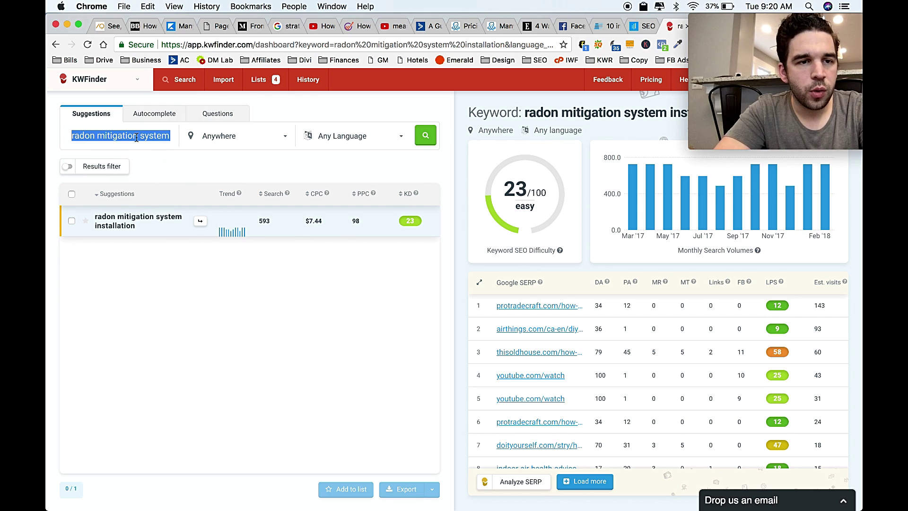
type("rado")
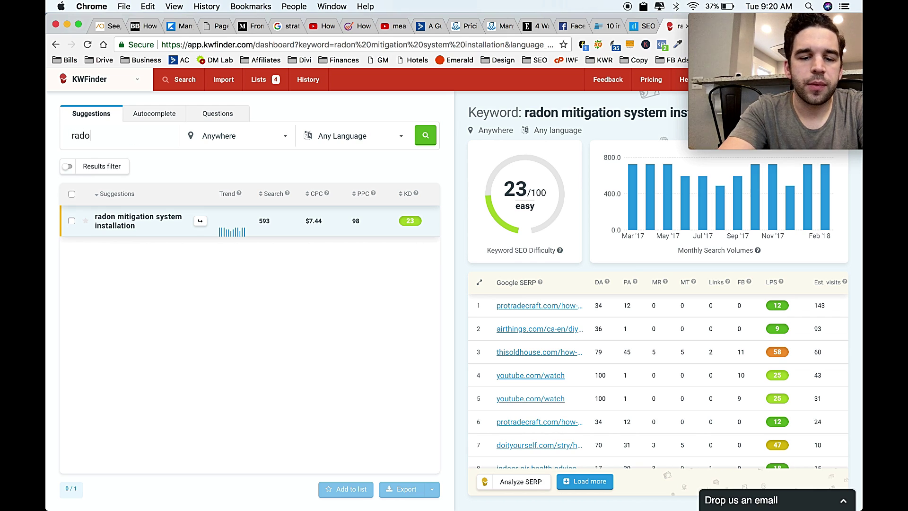
type("n testing")
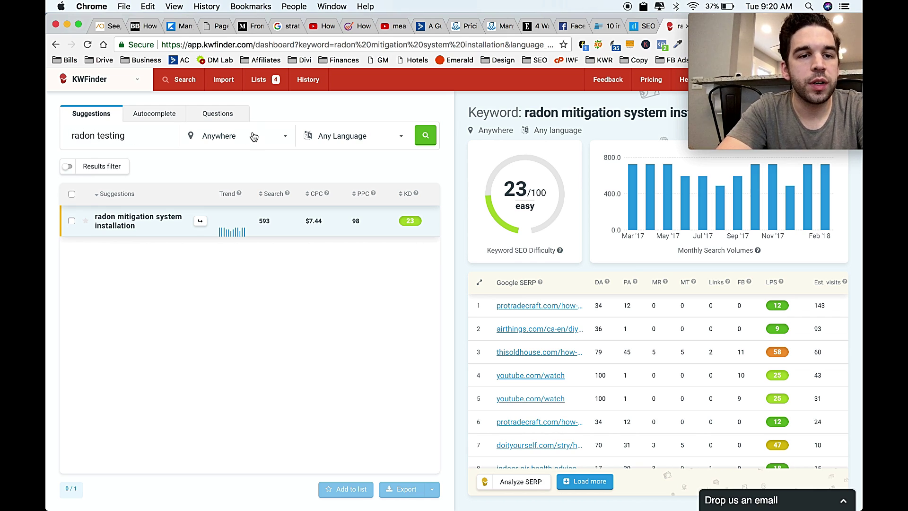
left_click(249, 139)
type("at")
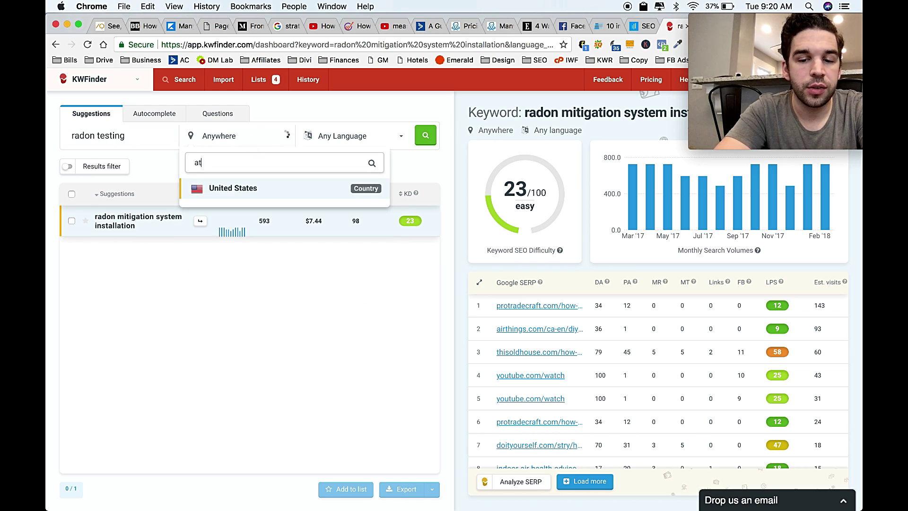
type("lanta")
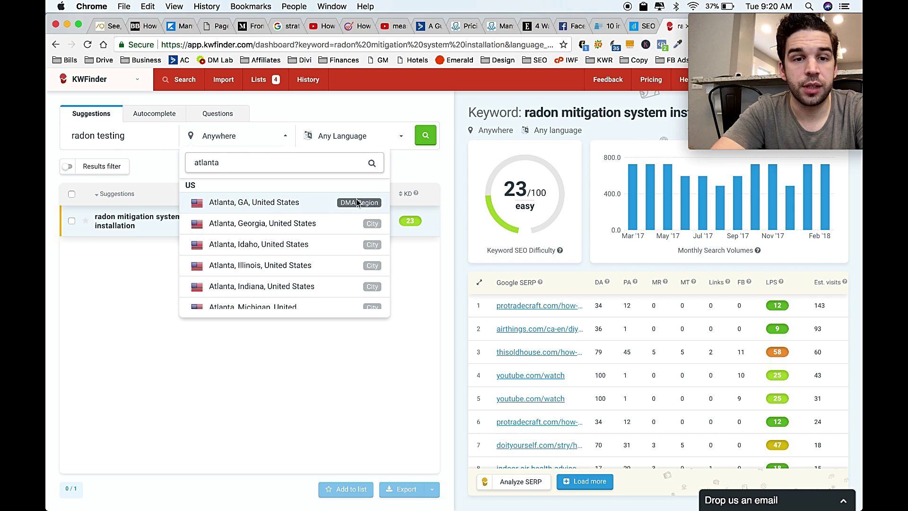
left_click(304, 223)
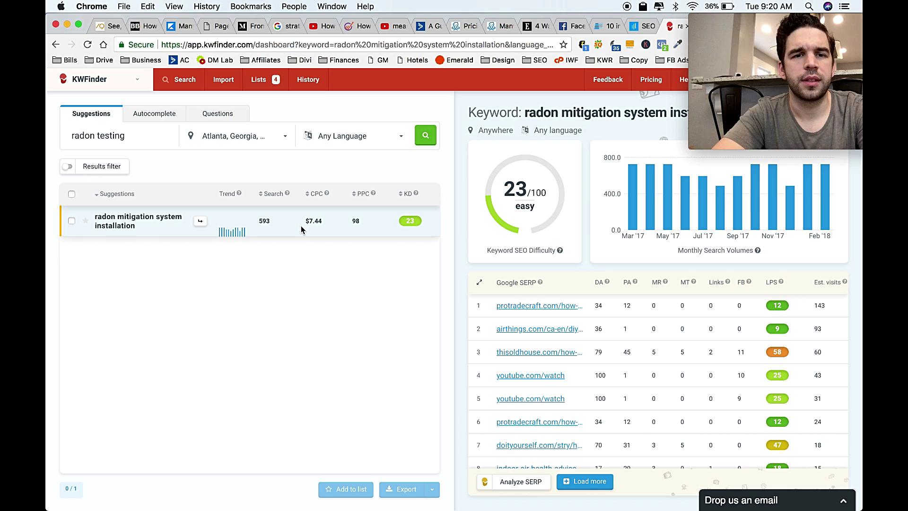
left_click(422, 136)
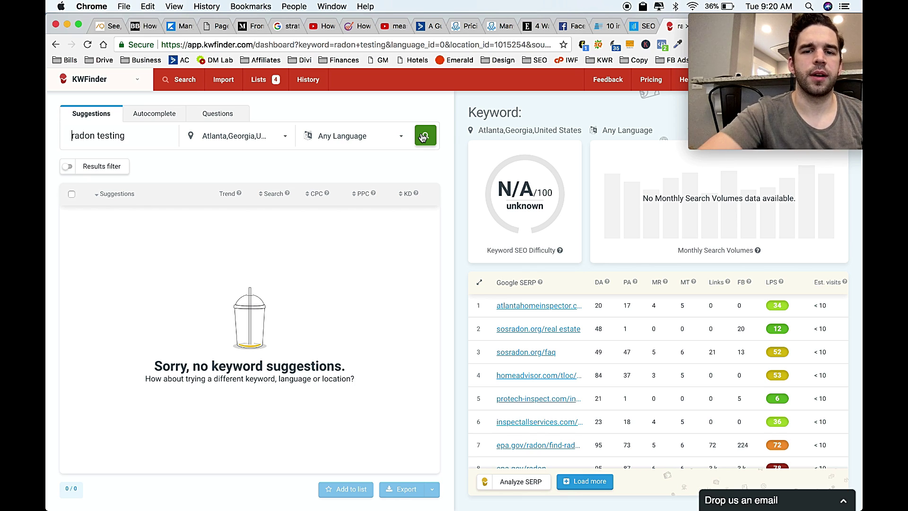
Replace the search term with "radon" and load its suggestions for the city of Atlanta, Georgia
left_click_drag(123, 137, 71, 137)
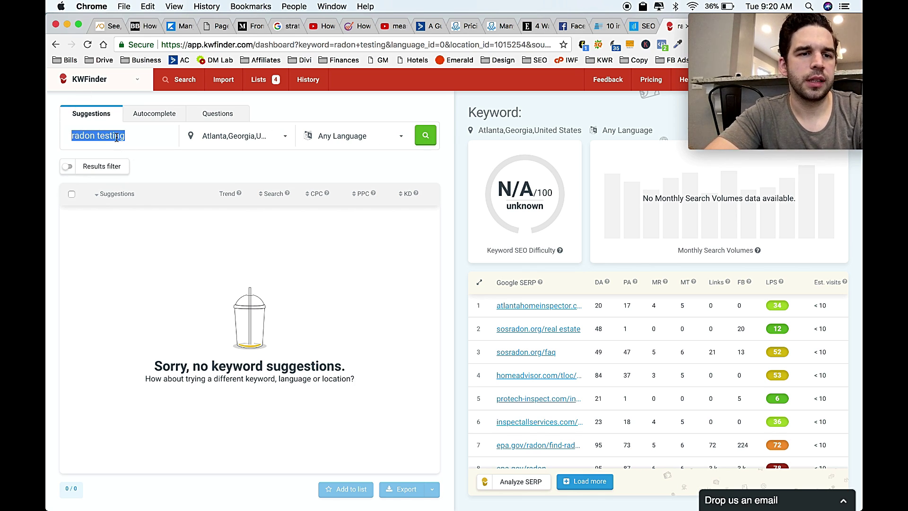
type("radon")
key("Return")
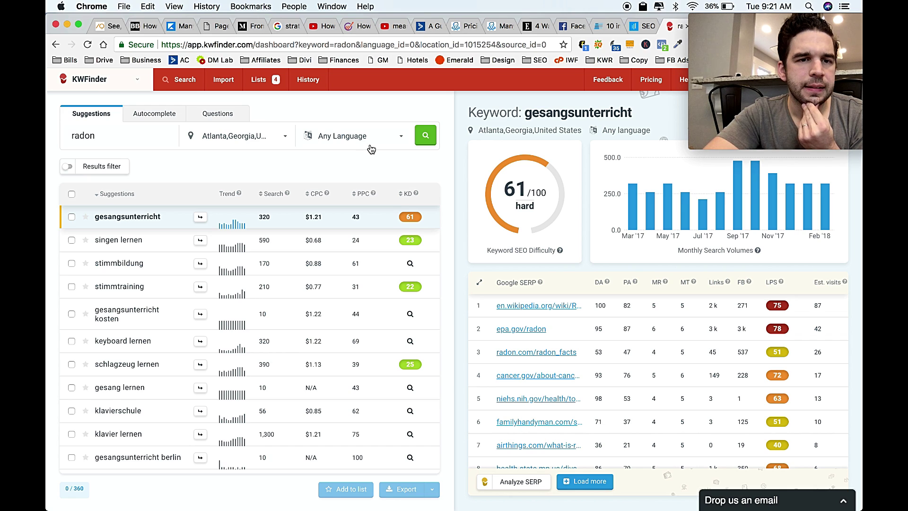
Search for suggestions for "radon mitigation" with the location set to the Atlanta, GA, United States DMA region
left_click(172, 136)
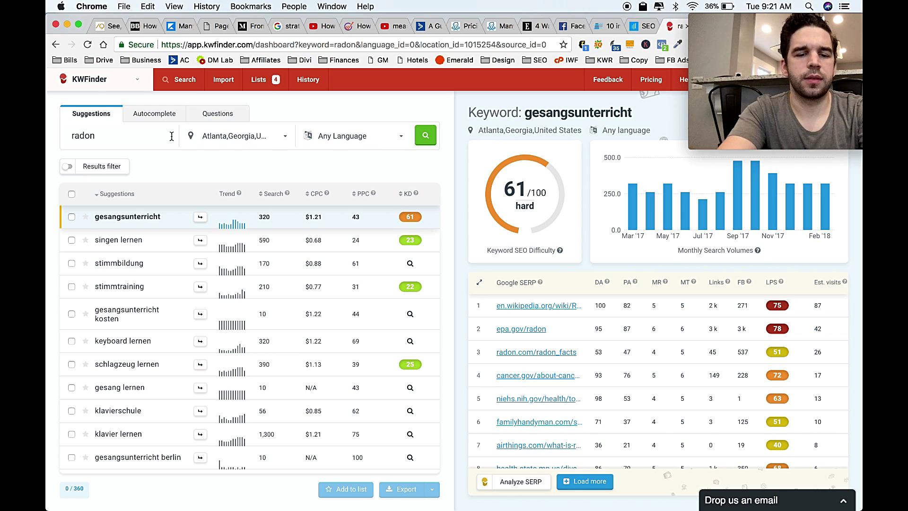
type("mitigation")
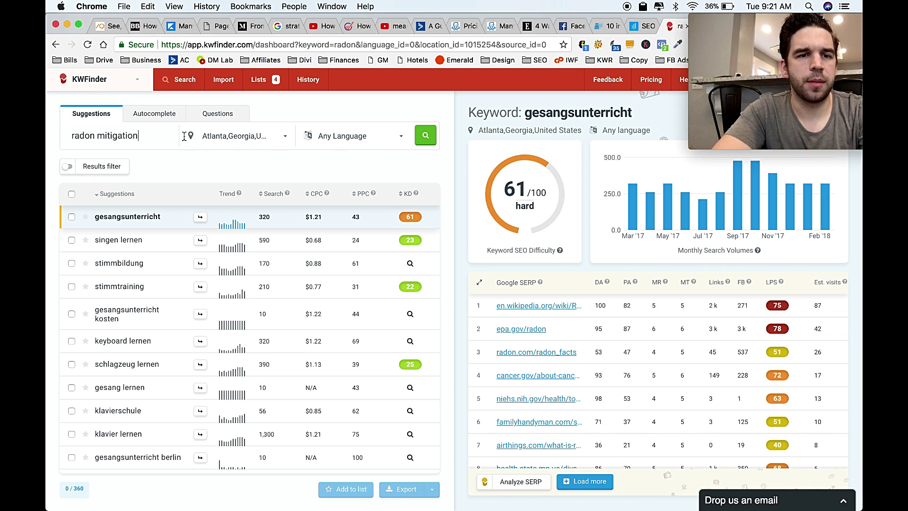
left_click(260, 134)
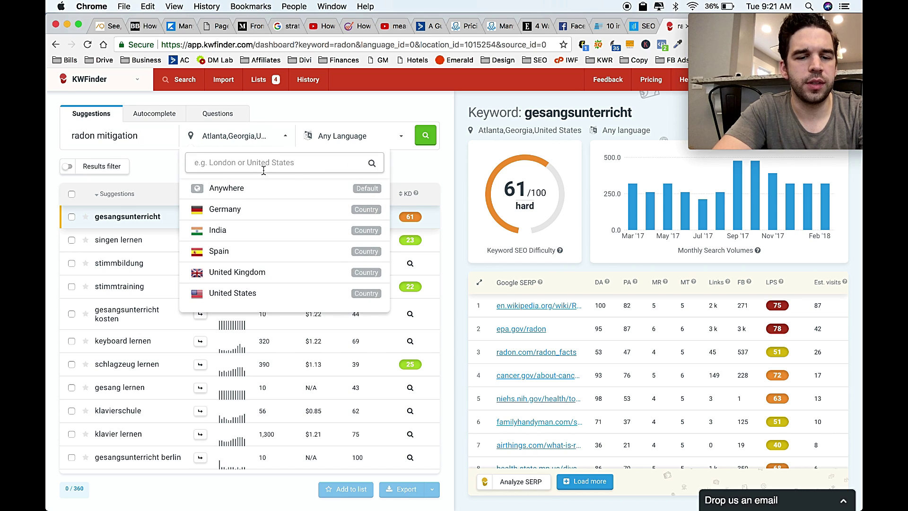
type("atlanta")
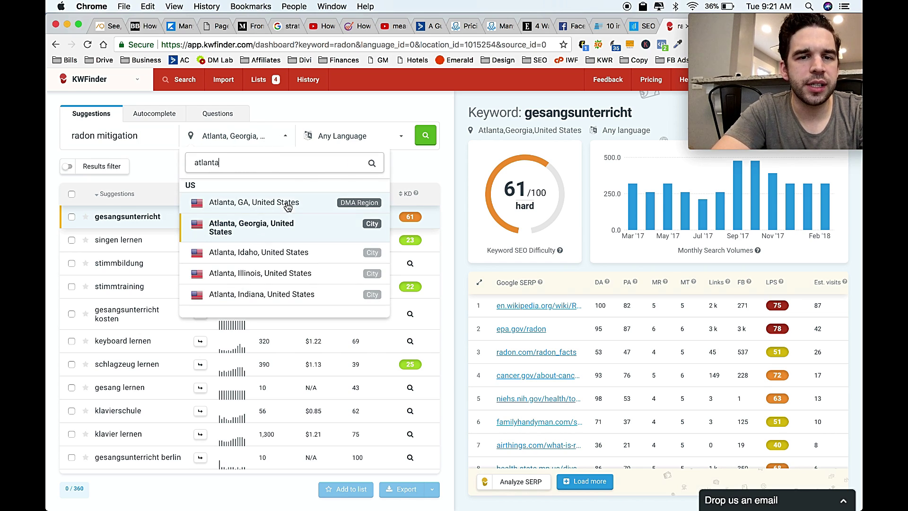
left_click(288, 207)
left_click(425, 136)
left_click(426, 136)
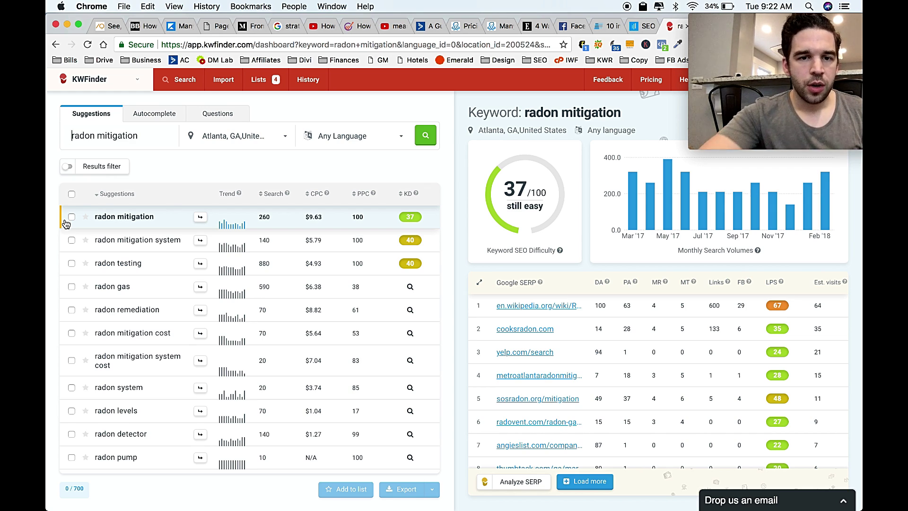
Load the difficulty and search results for "radon testing" and look through the suggestions below it
left_click(129, 268)
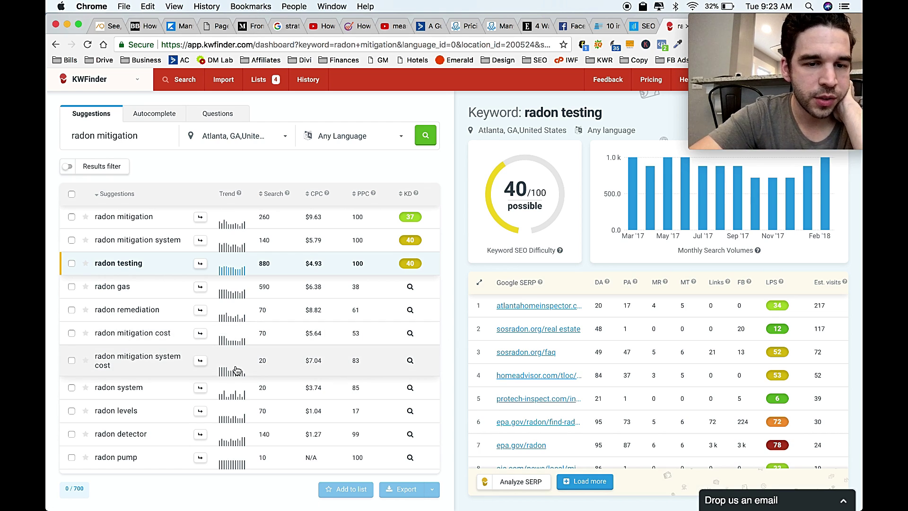
scroll(237, 369, "down", 5)
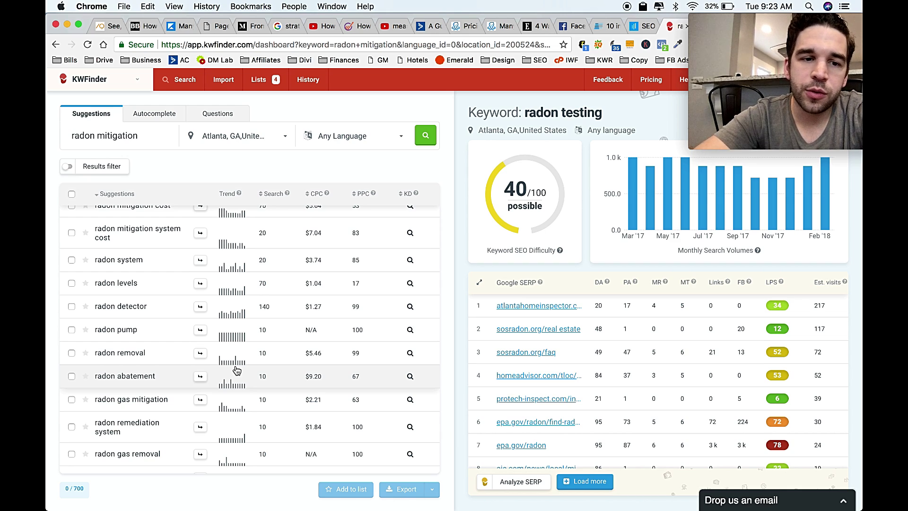
scroll(237, 370, "up", 5)
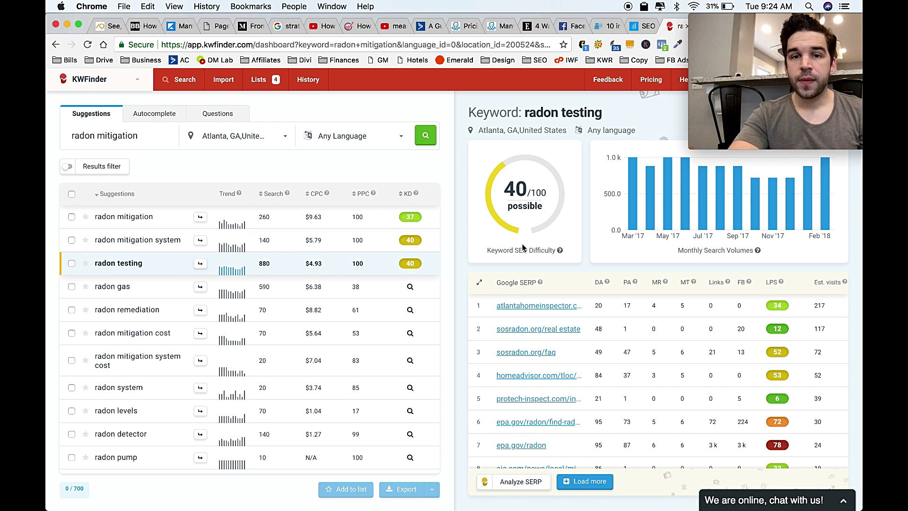
Open the first-ranked atlantahomeinspector.com result for "radon testing" and inspect the HTML tag of its "Radon Testing" heading, closing the developer tools when done
left_click(542, 307)
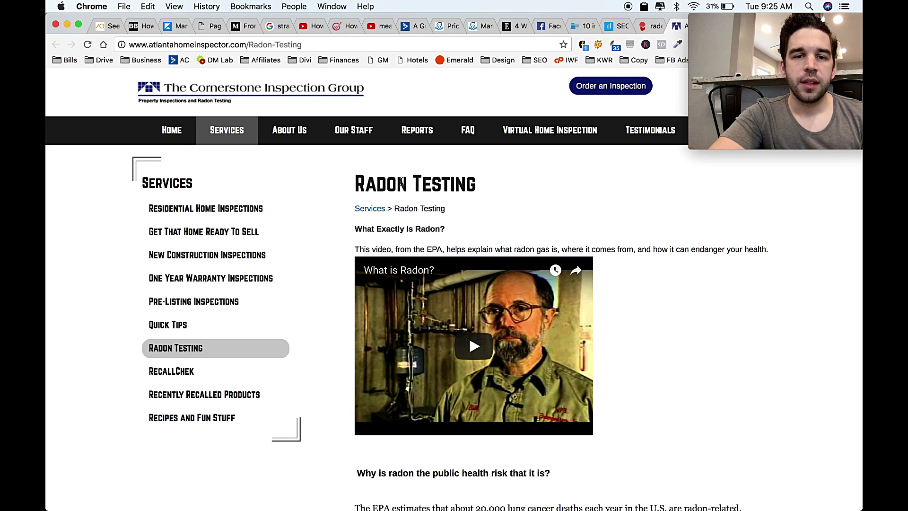
left_click_drag(356, 184, 498, 194)
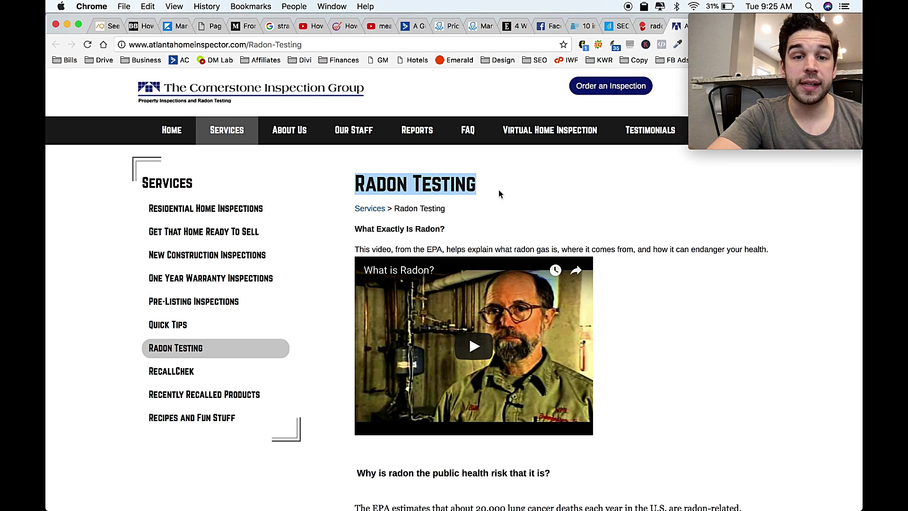
key("super+alt+i")
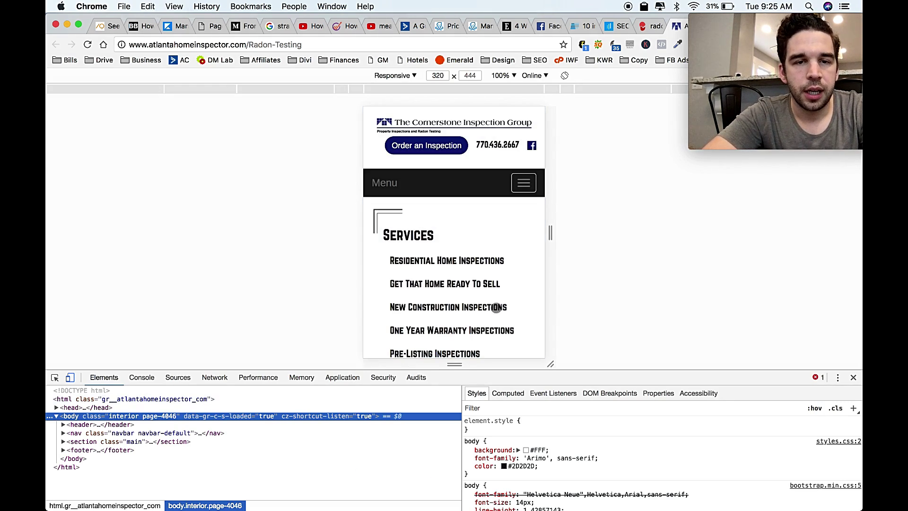
scroll(483, 261, "down", 3)
scroll(483, 260, "down", 5)
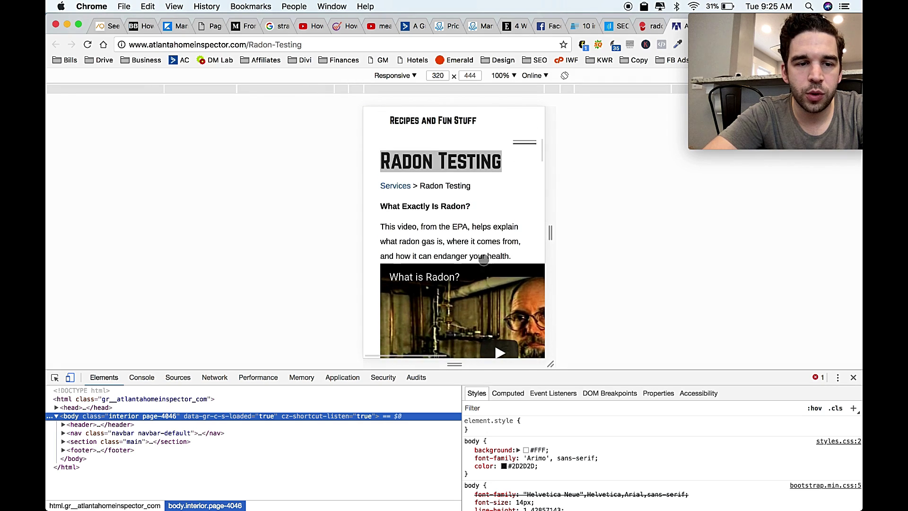
key("super+shift+c")
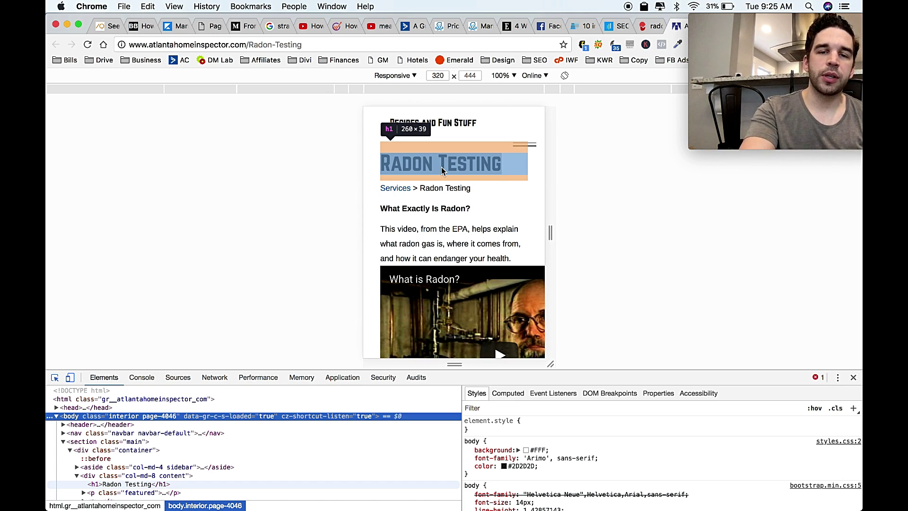
key("super+alt+i")
scroll(441, 171, "up", 10)
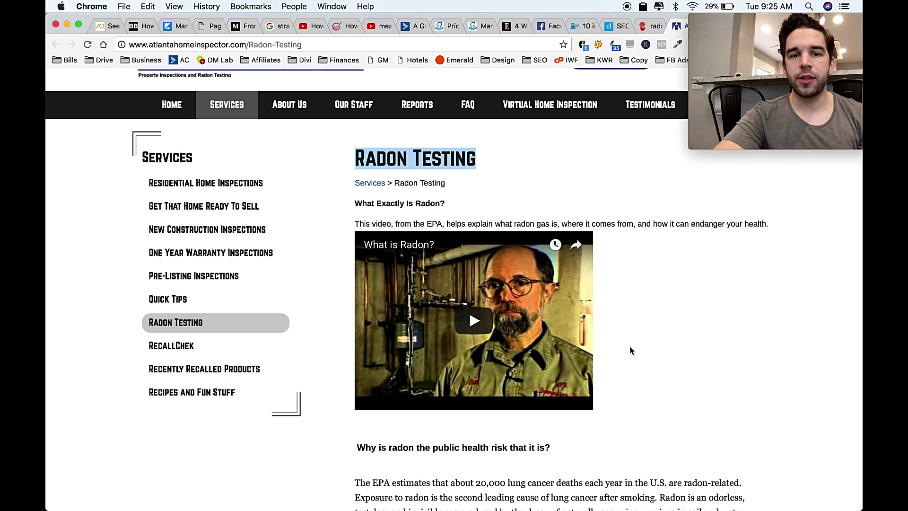
Examine the competitor's radon testing page from header to footer, checking its headings, text content and Georgia radon map
scroll(630, 350, "down", 6)
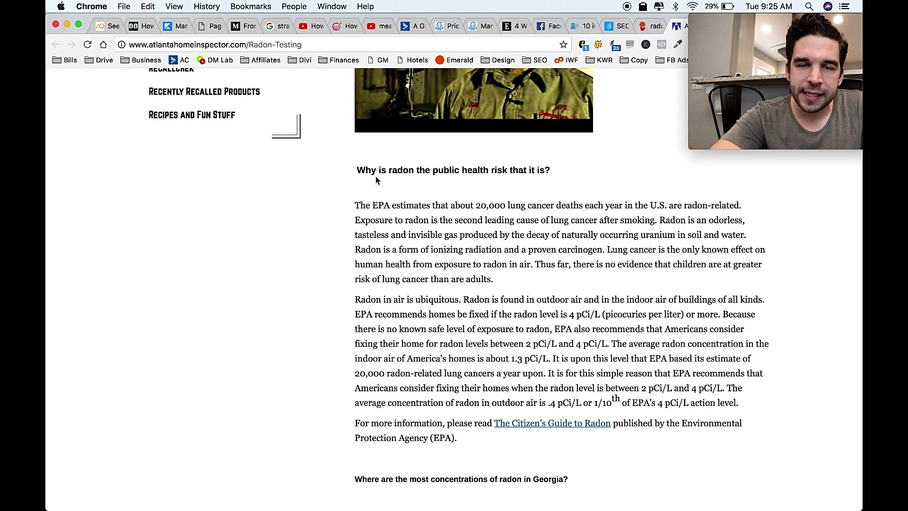
scroll(376, 180, "down", 2)
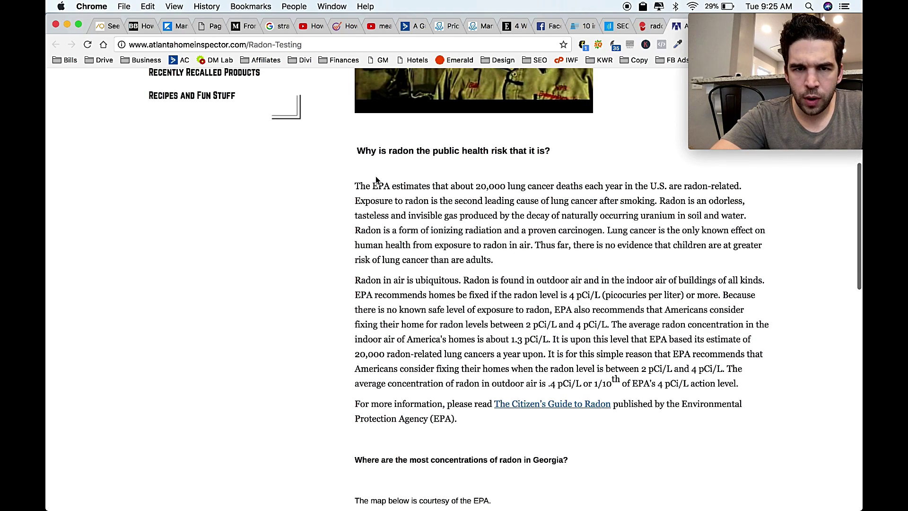
scroll(376, 180, "down", 10)
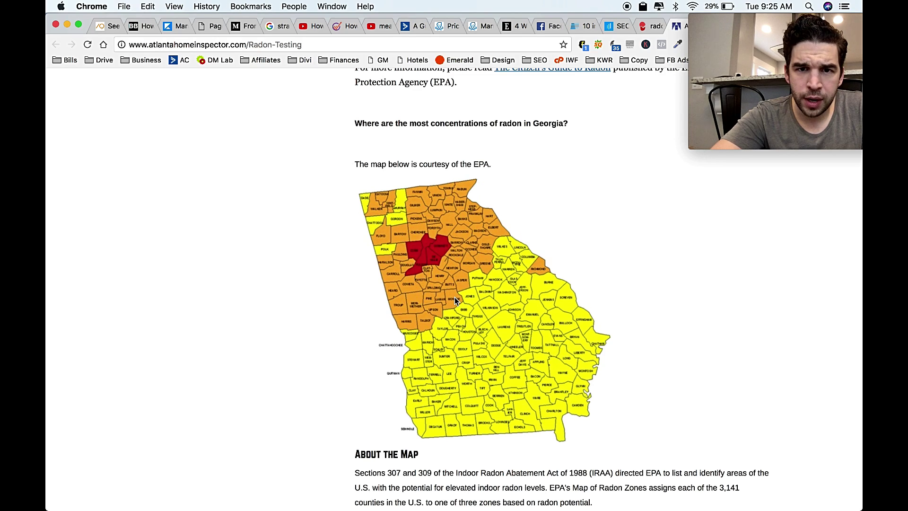
scroll(455, 297, "down", 2)
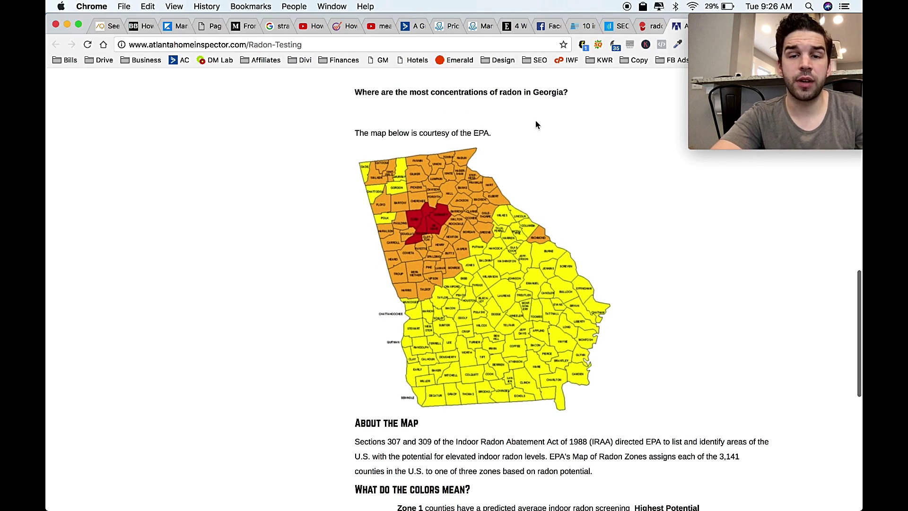
scroll(536, 122, "down", 10)
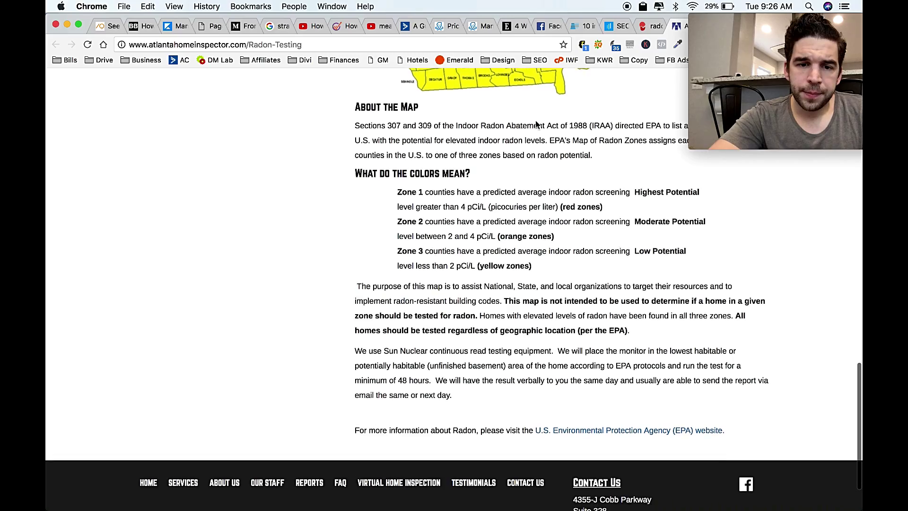
scroll(536, 124, "up", 20)
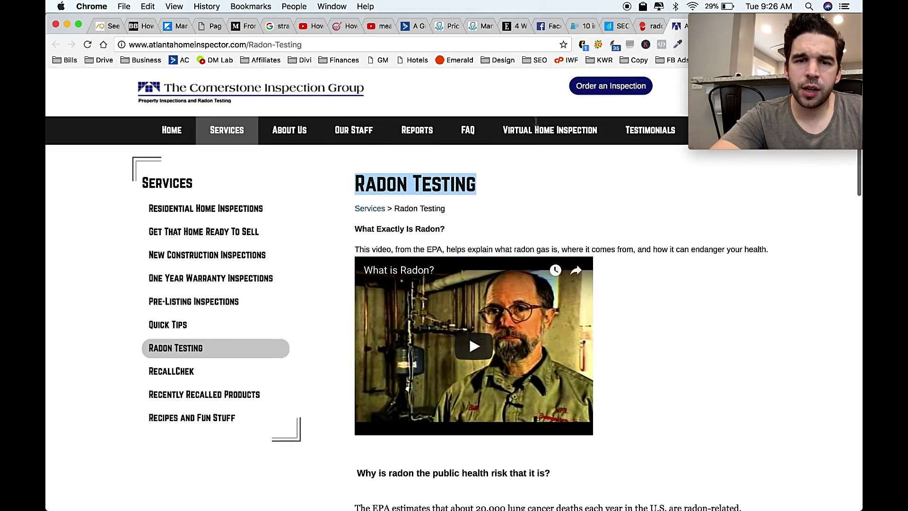
scroll(536, 122, "down", 20)
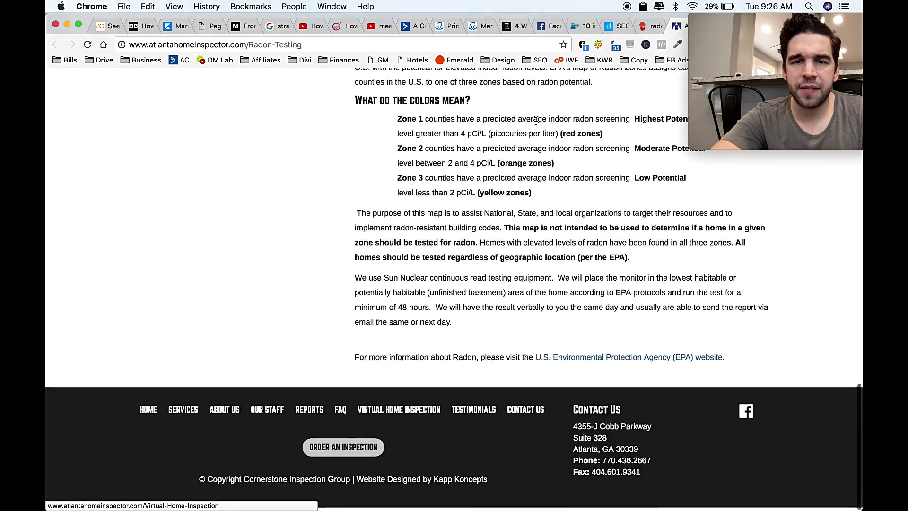
scroll(536, 122, "up", 20)
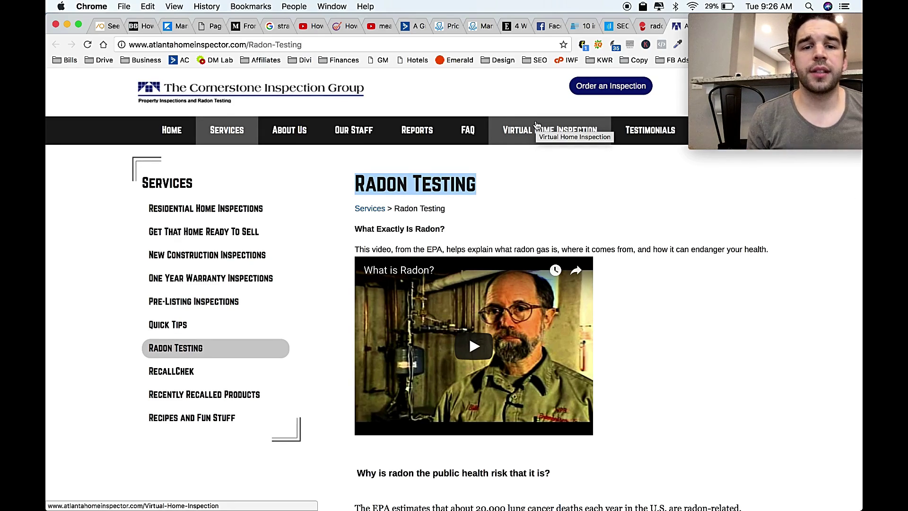
scroll(686, 352, "down", 15)
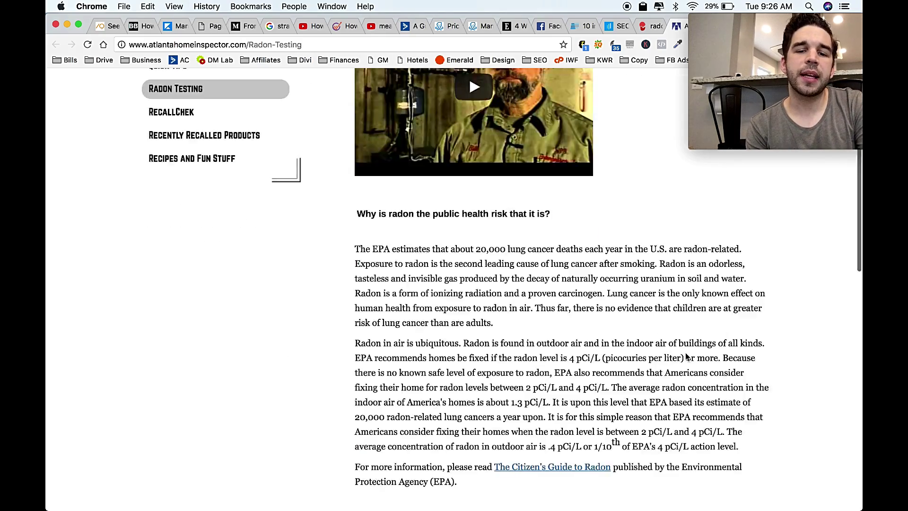
scroll(687, 357, "down", 5)
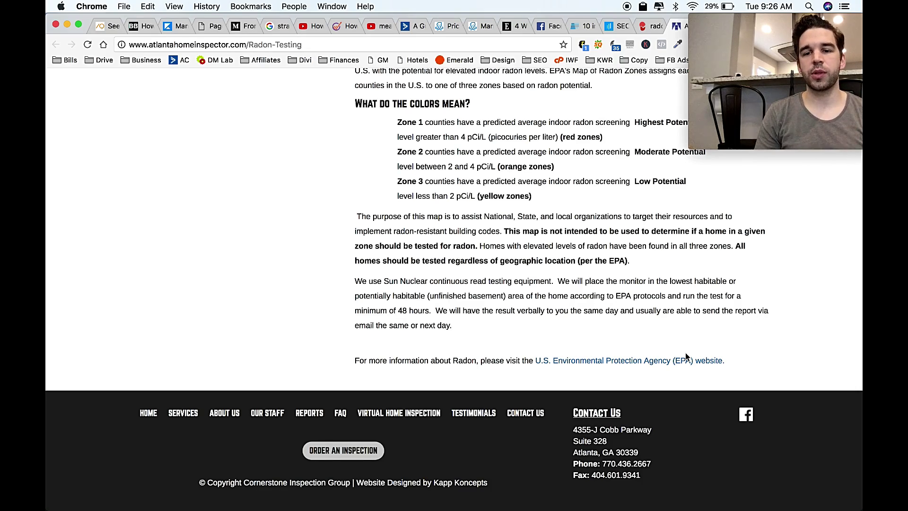
scroll(685, 356, "up", 20)
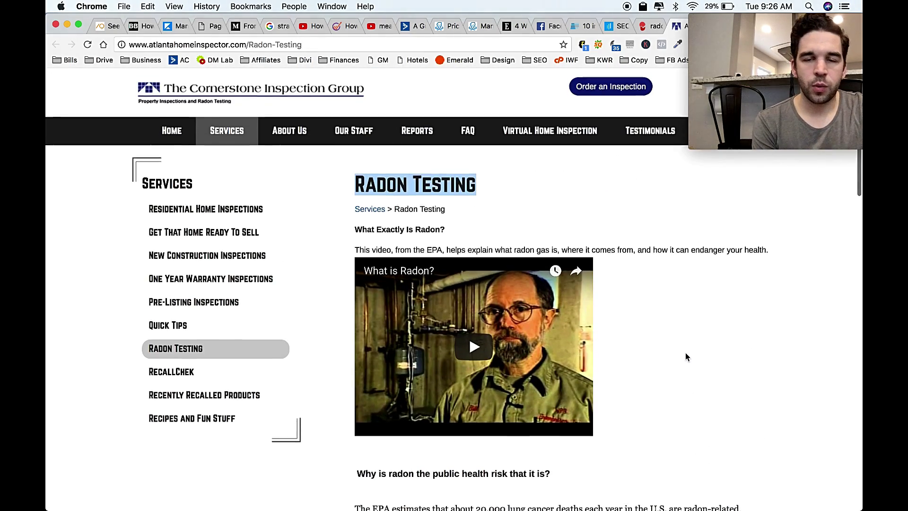
scroll(685, 353, "down", 20)
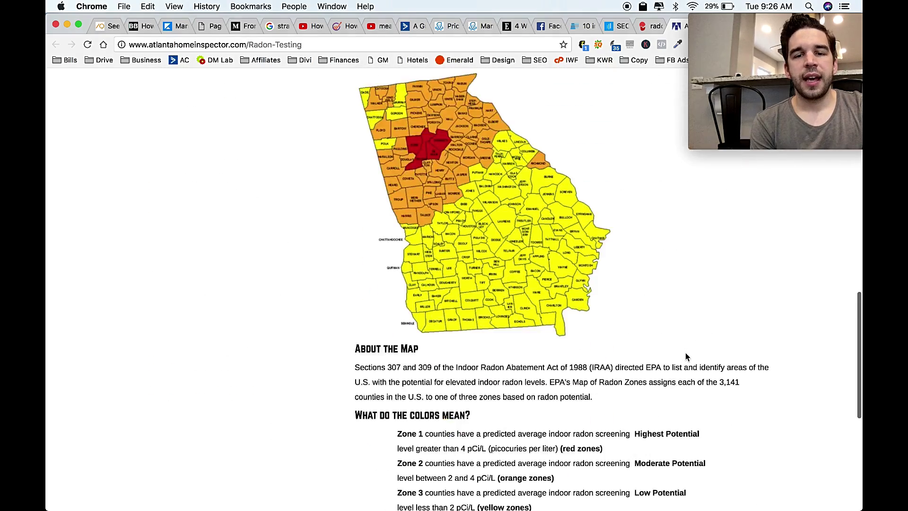
scroll(685, 353, "up", 5)
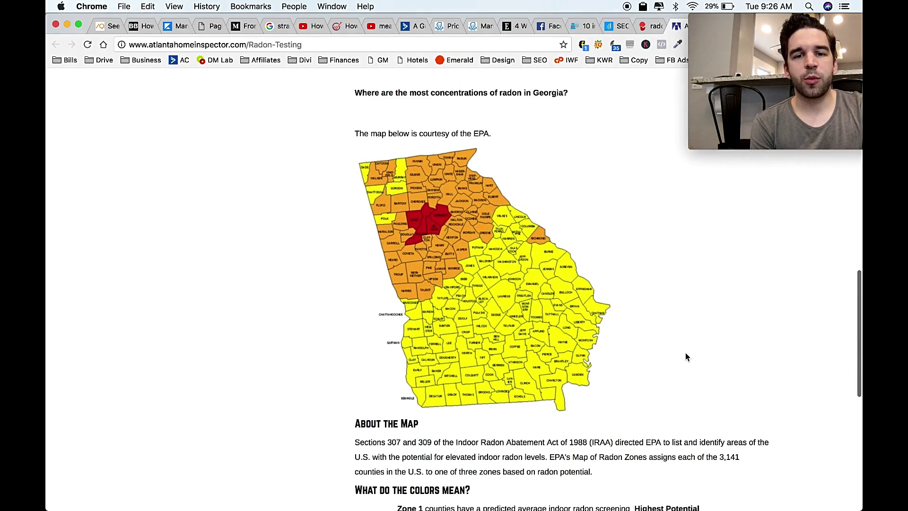
View the available actions for the Georgia radon map image without choosing one, and review the page's content once more
right_click(469, 252)
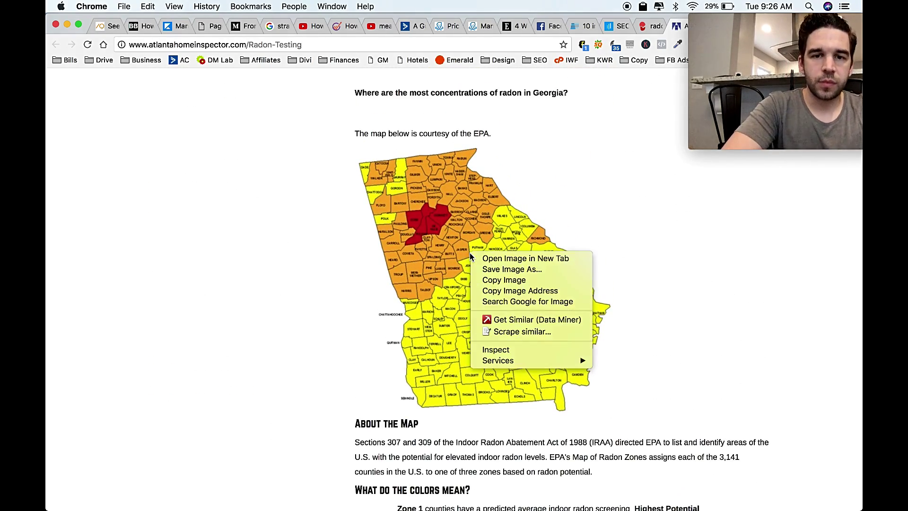
left_click(688, 246)
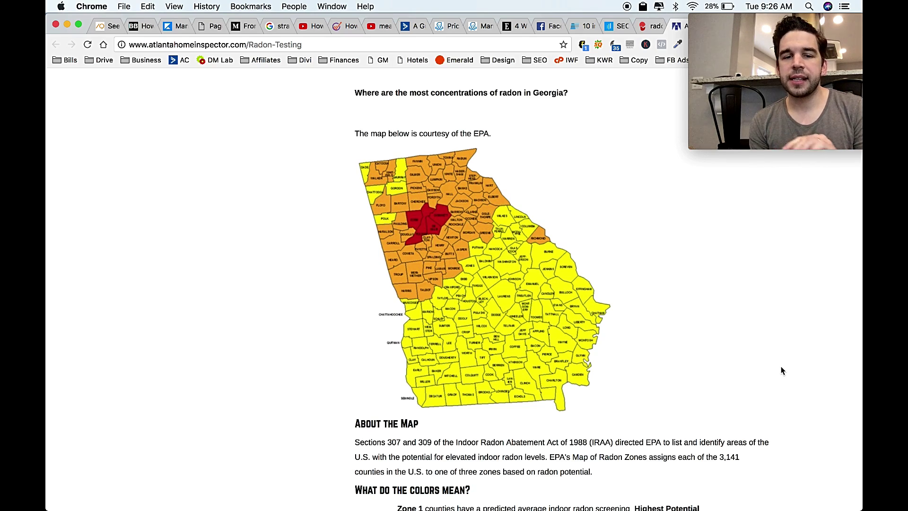
scroll(781, 367, "down", 10)
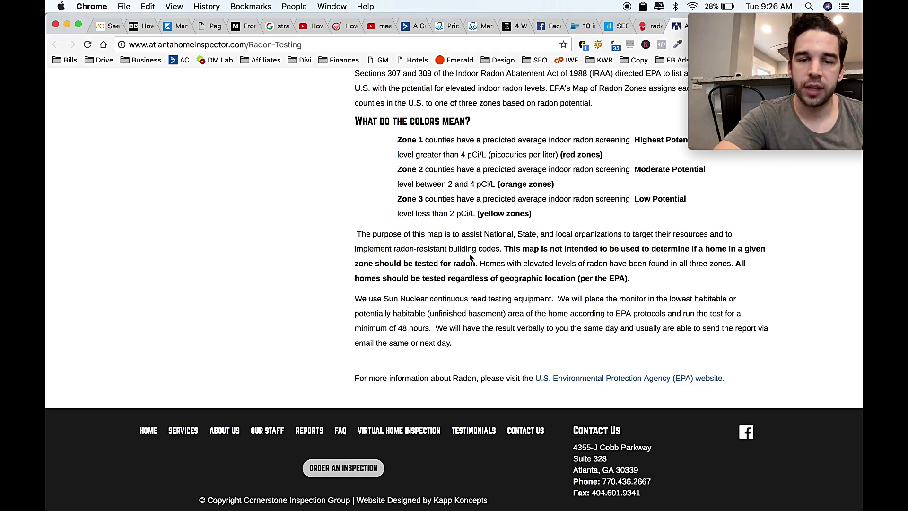
scroll(469, 257, "up", 20)
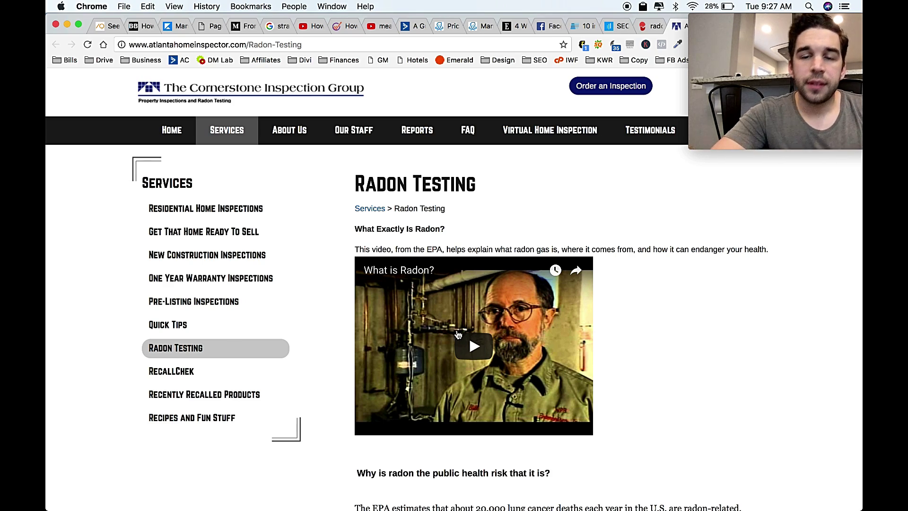
scroll(709, 427, "down", 12)
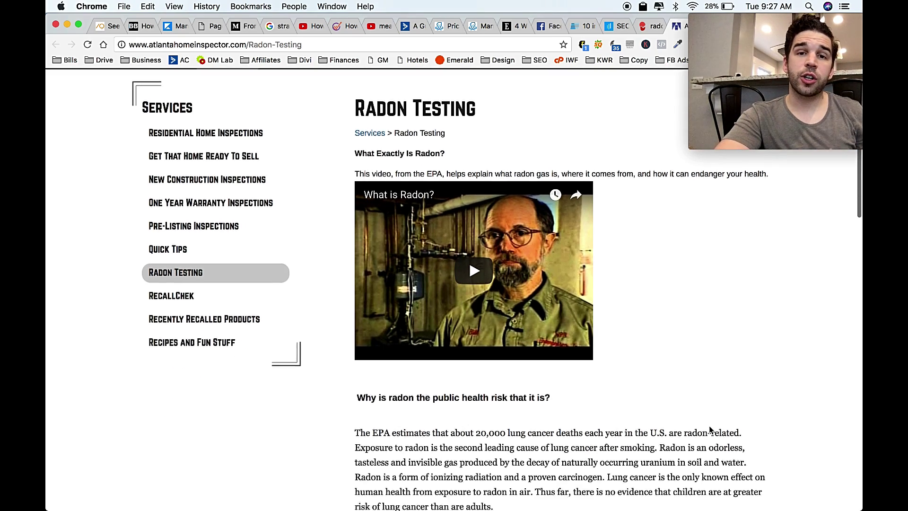
scroll(710, 429, "down", 10)
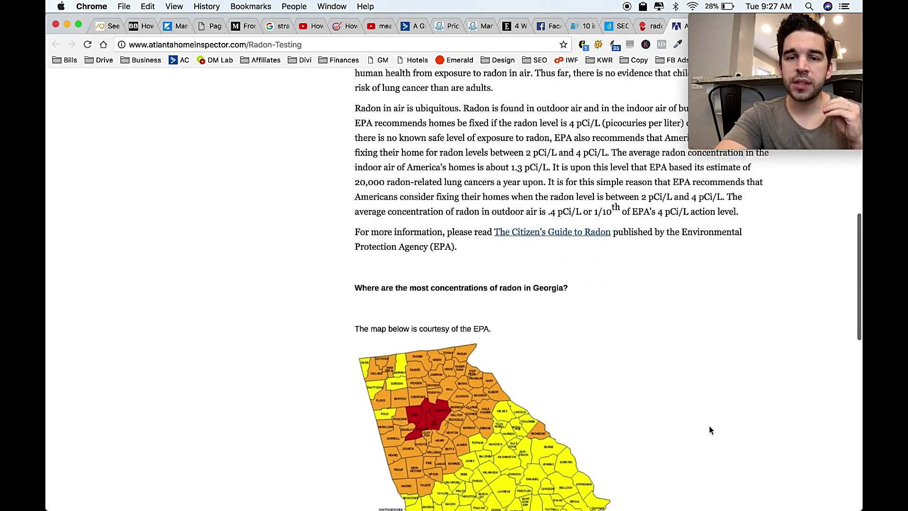
Finish viewing the Georgia radon map, then switch back to KWFinder and review the "radon testing" search results and monthly search volumes
scroll(709, 430, "down", 1)
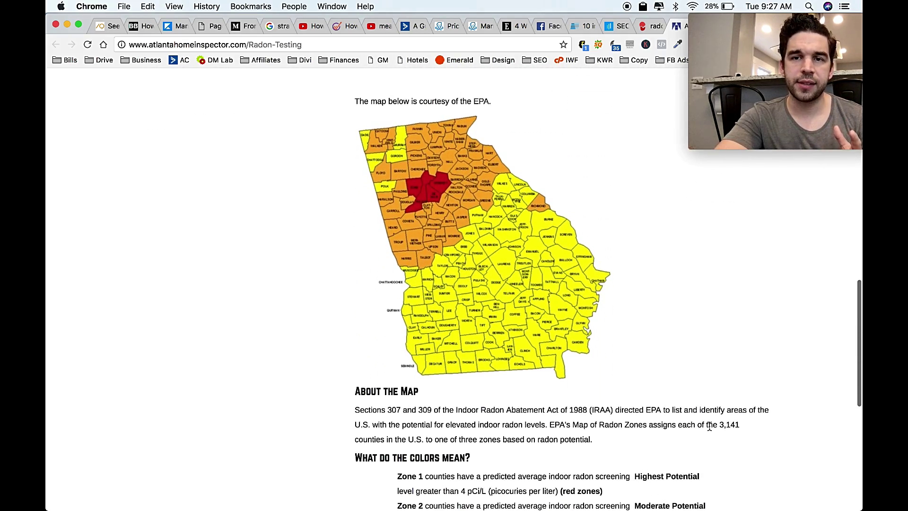
left_click(646, 29)
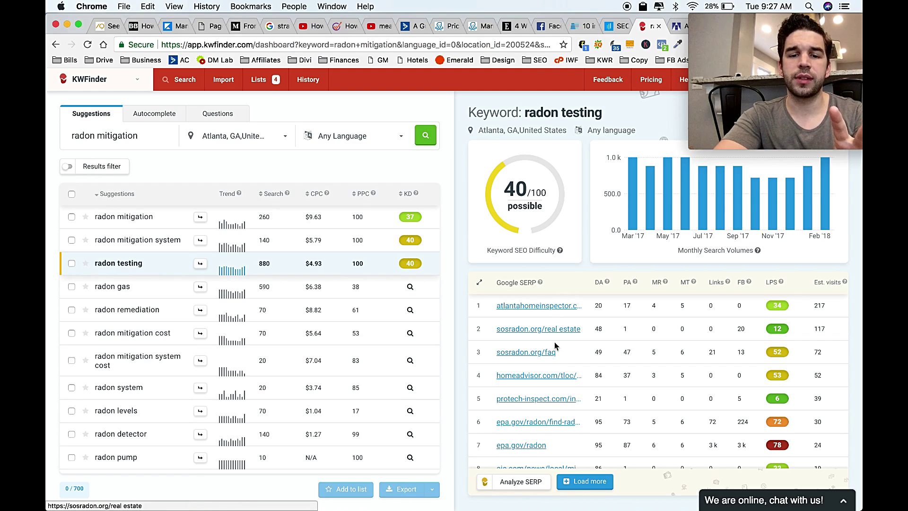
scroll(554, 401, "down", 3)
scroll(556, 402, "up", 3)
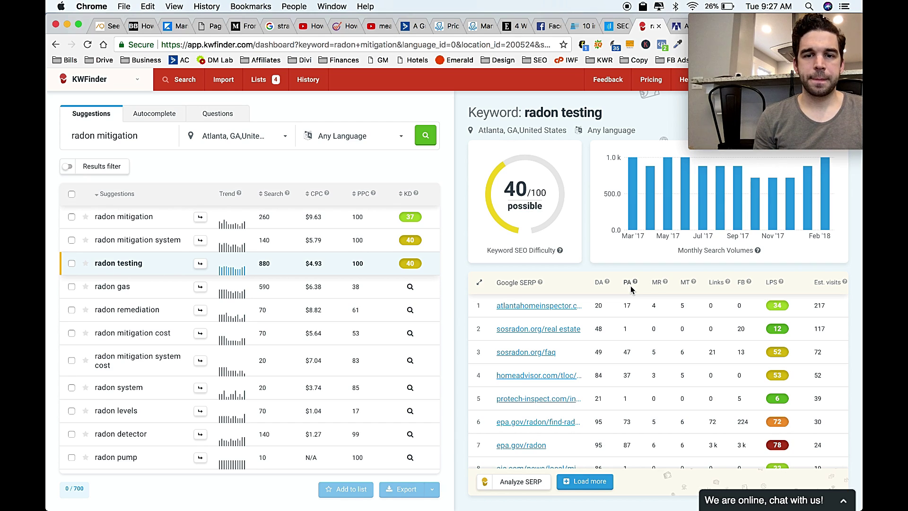
mouse_move(632, 190)
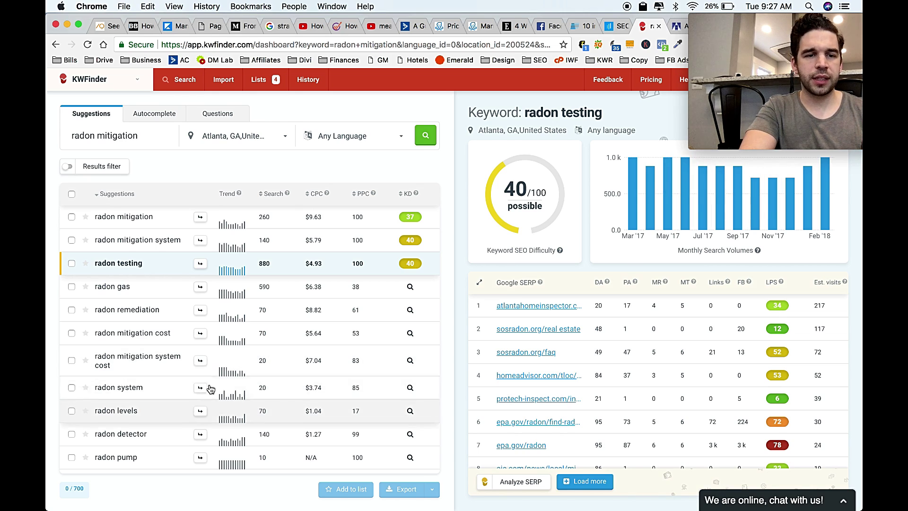
Load the difficulty and search results for "radon mitigation system cost" and look through the remaining keyword suggestions below it
left_click(174, 368)
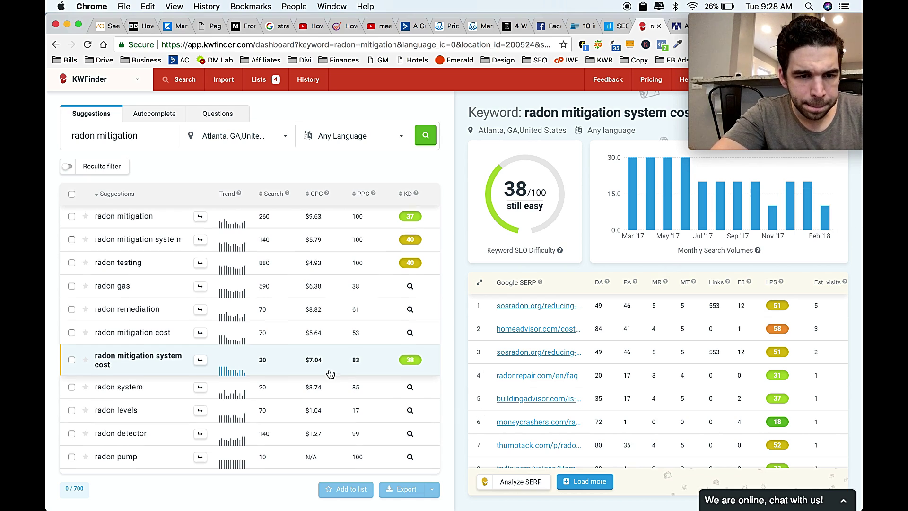
scroll(330, 374, "down", 3)
scroll(330, 374, "down", 1)
scroll(330, 373, "down", 2)
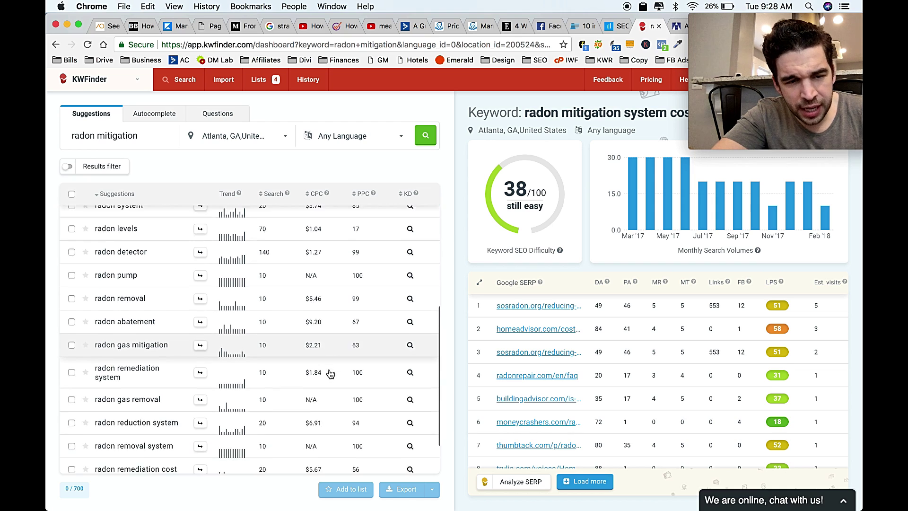
scroll(331, 374, "down", 10)
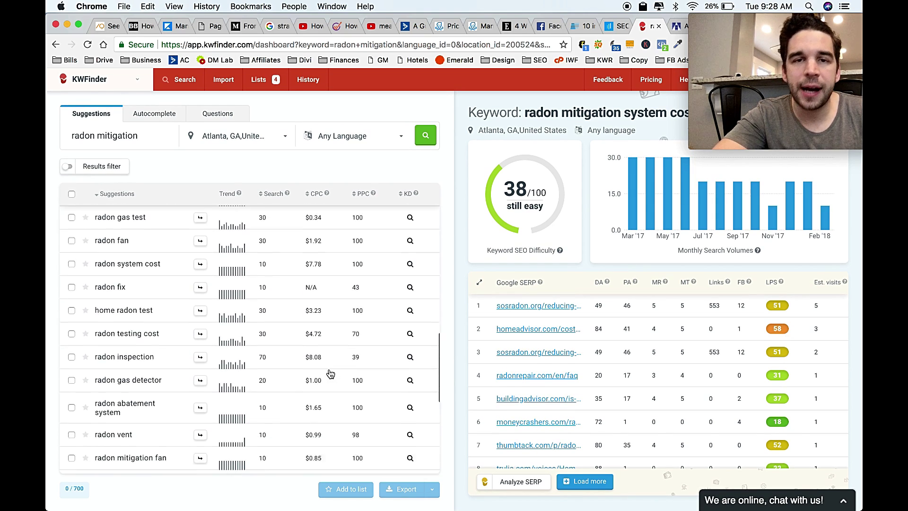
scroll(330, 374, "down", 1)
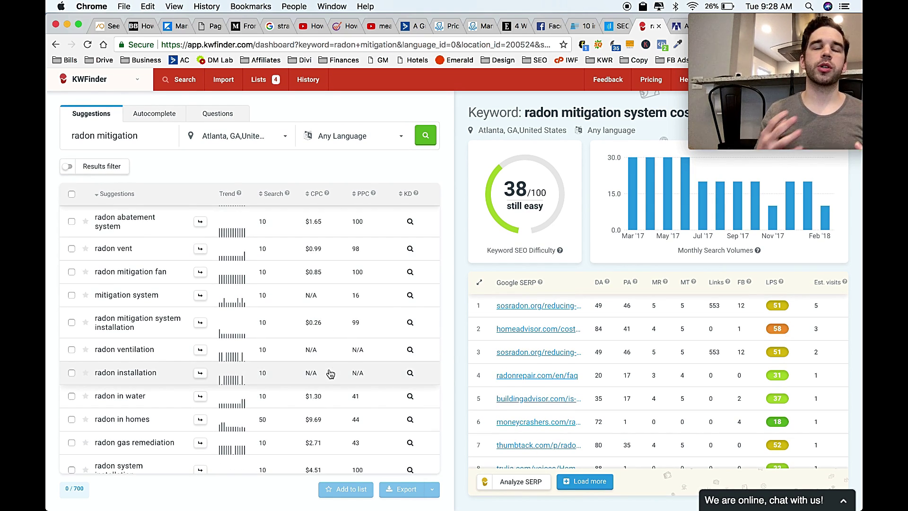